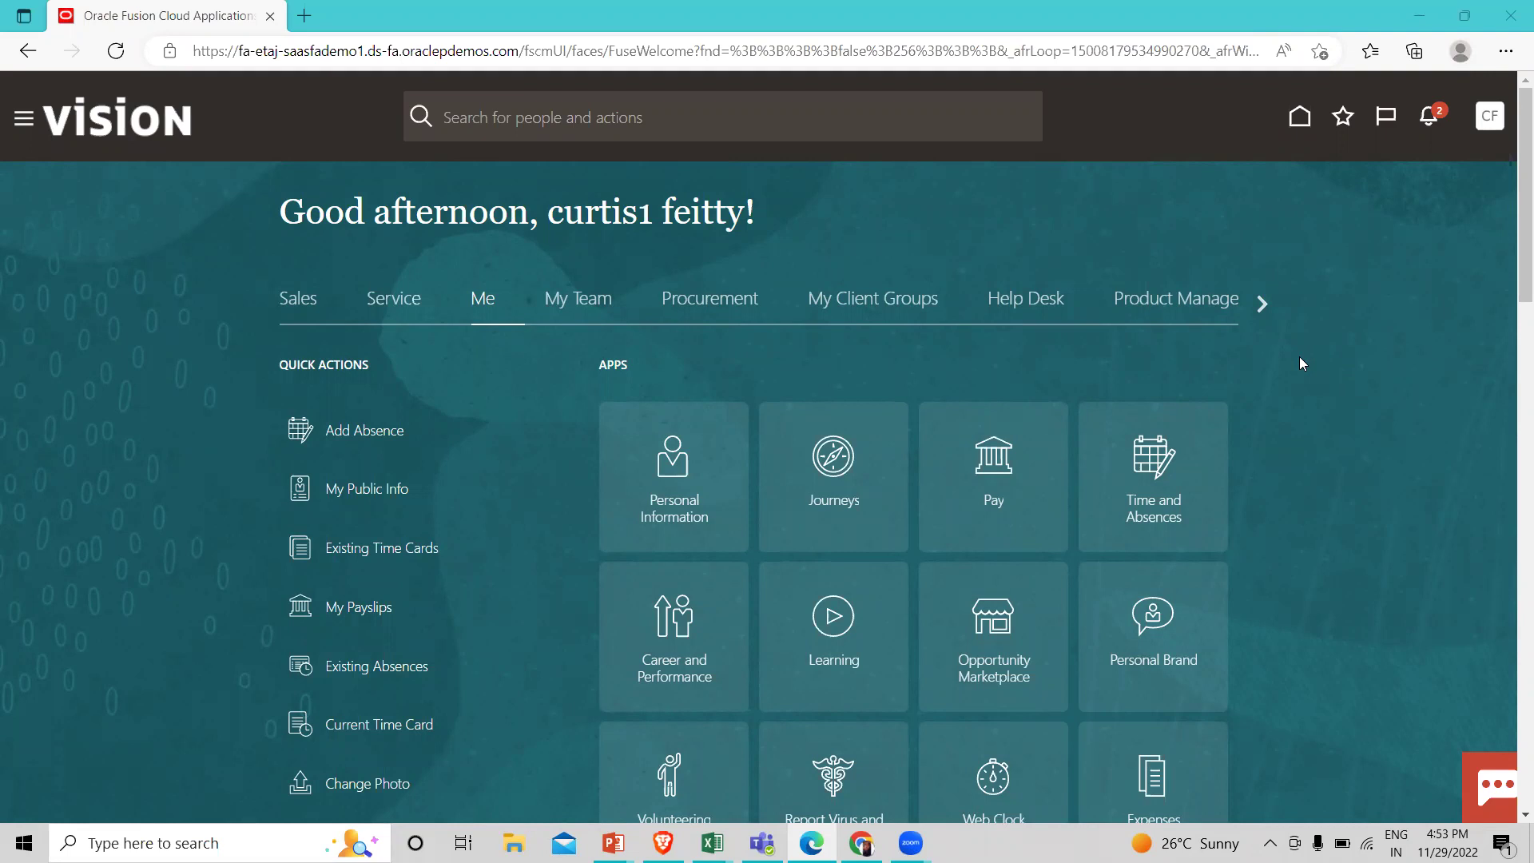
- Open the Workforce Compensation Plans task in the Compensation area of My Client Groups
left_click(911, 305)
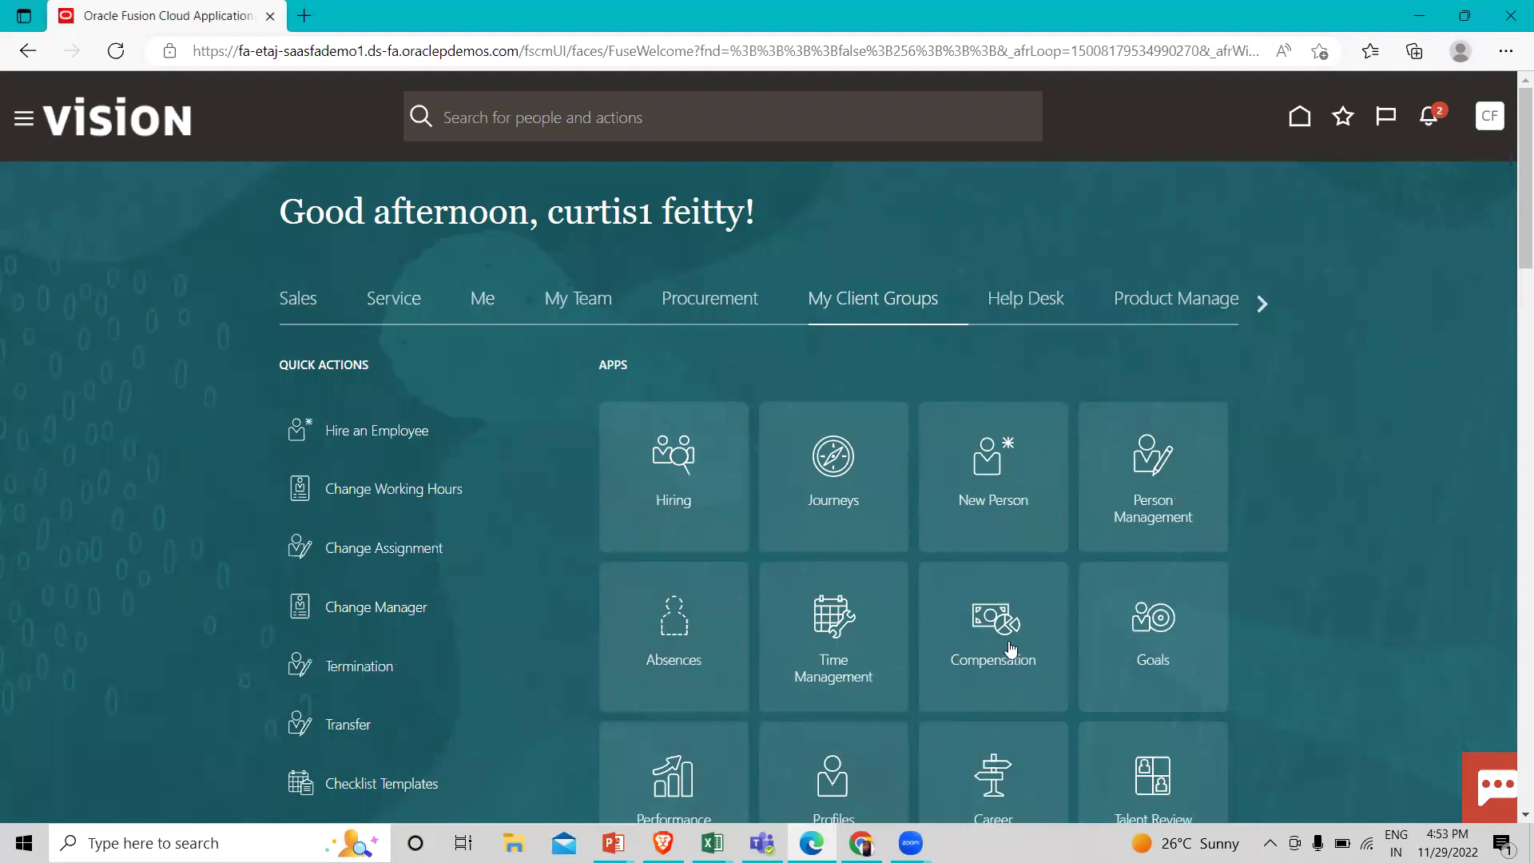
left_click(1003, 639)
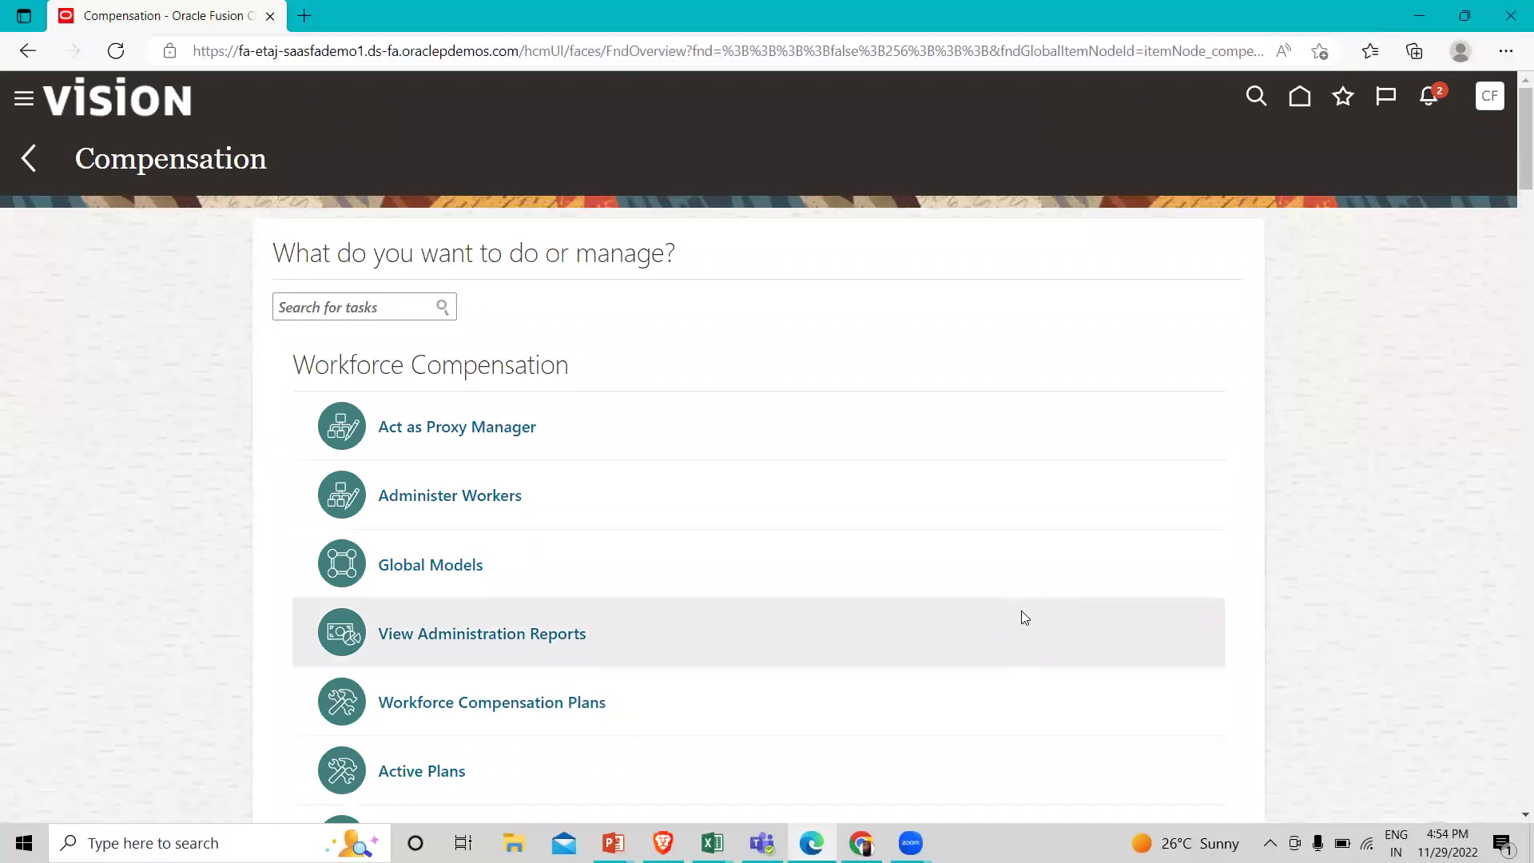
scroll(1020, 616, "down", 1)
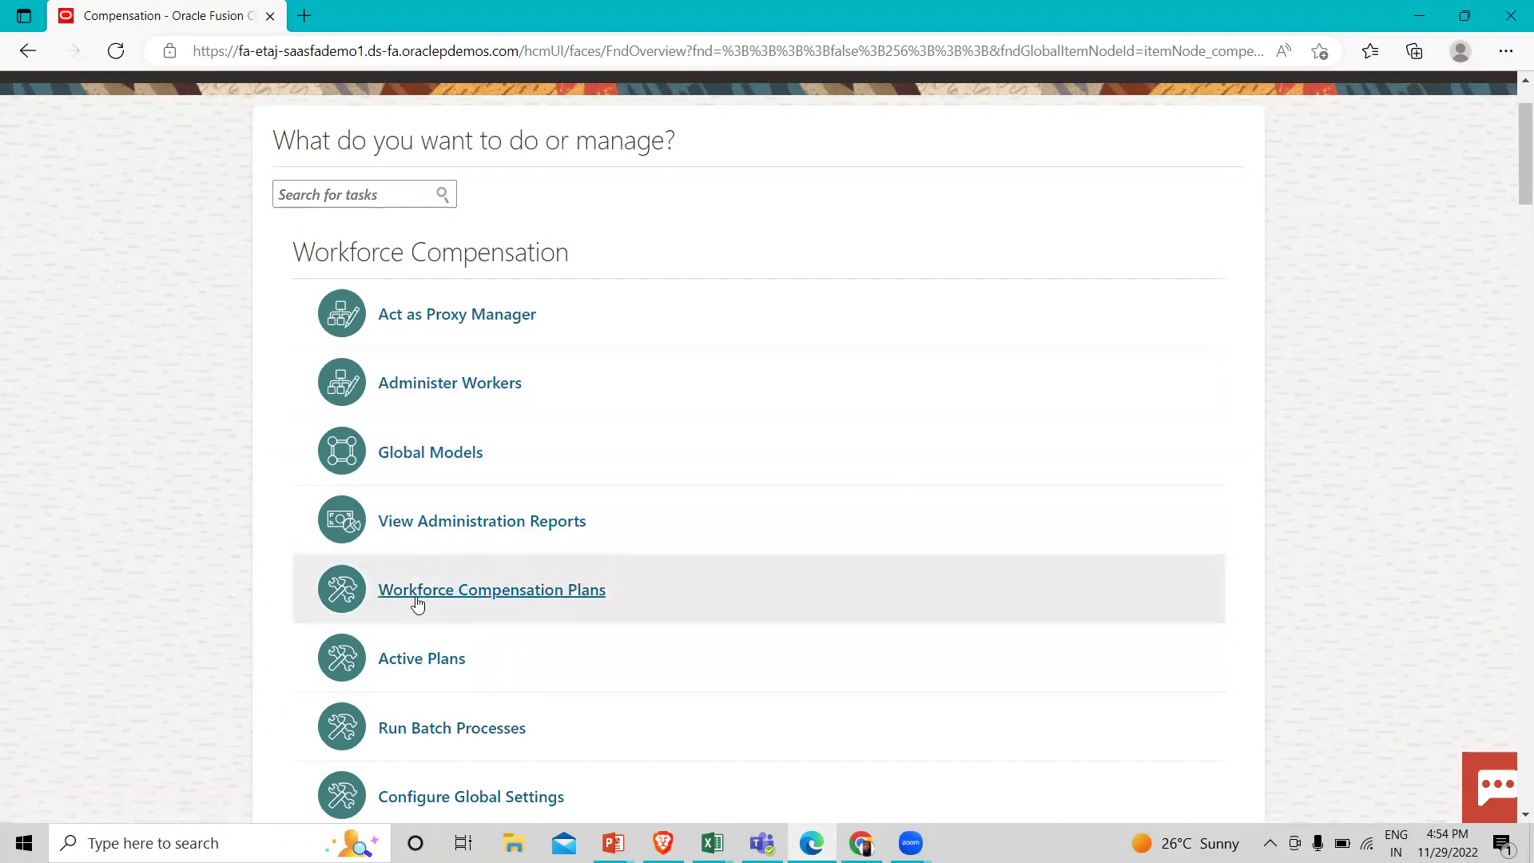
left_click(493, 593)
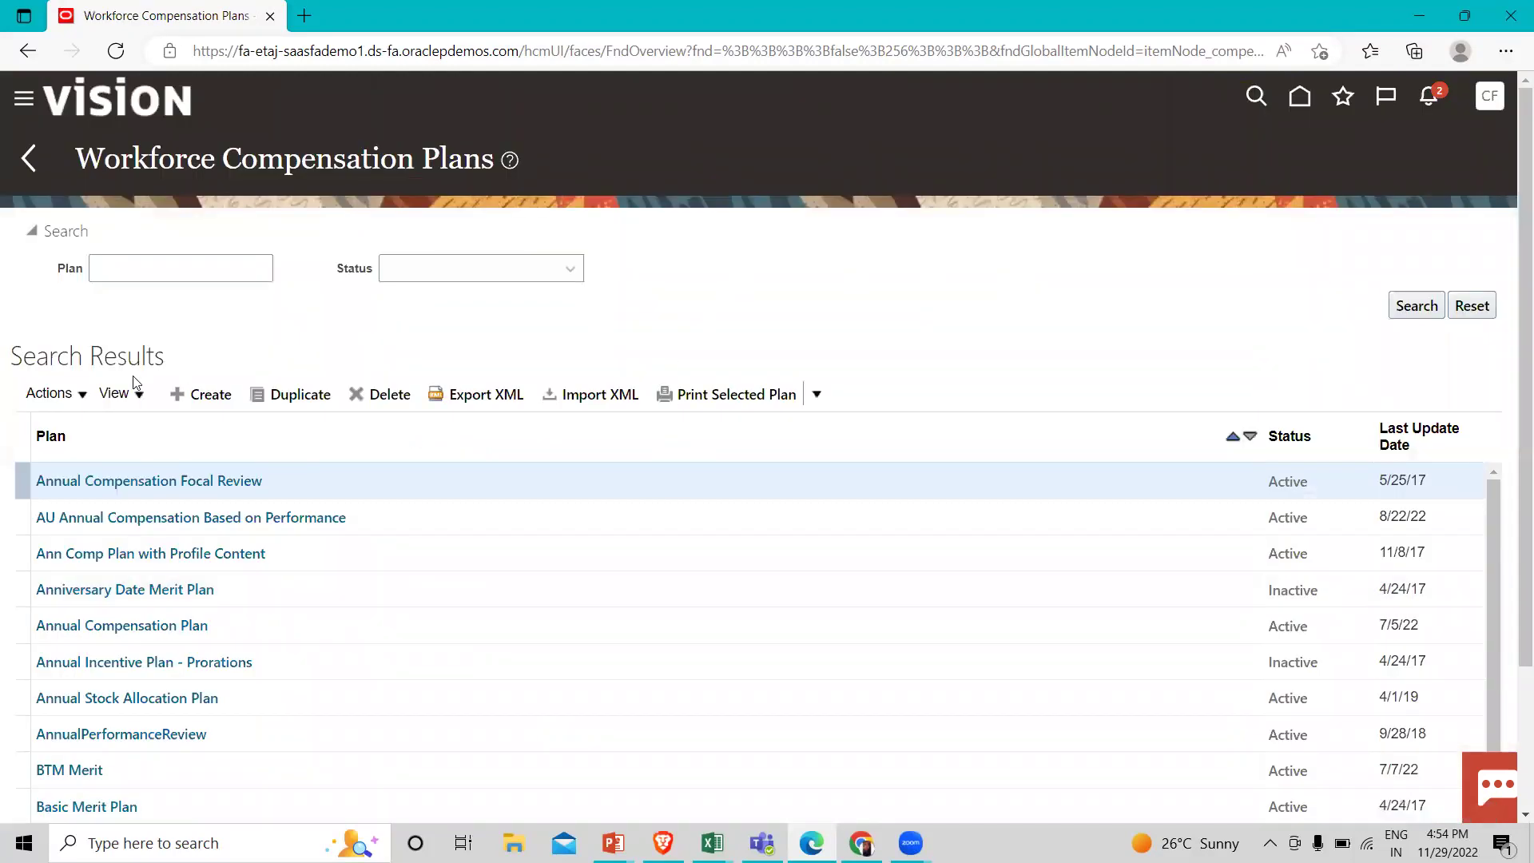
- Create a new workforce compensation plan named Vision Workforce Compensation
left_click(192, 395)
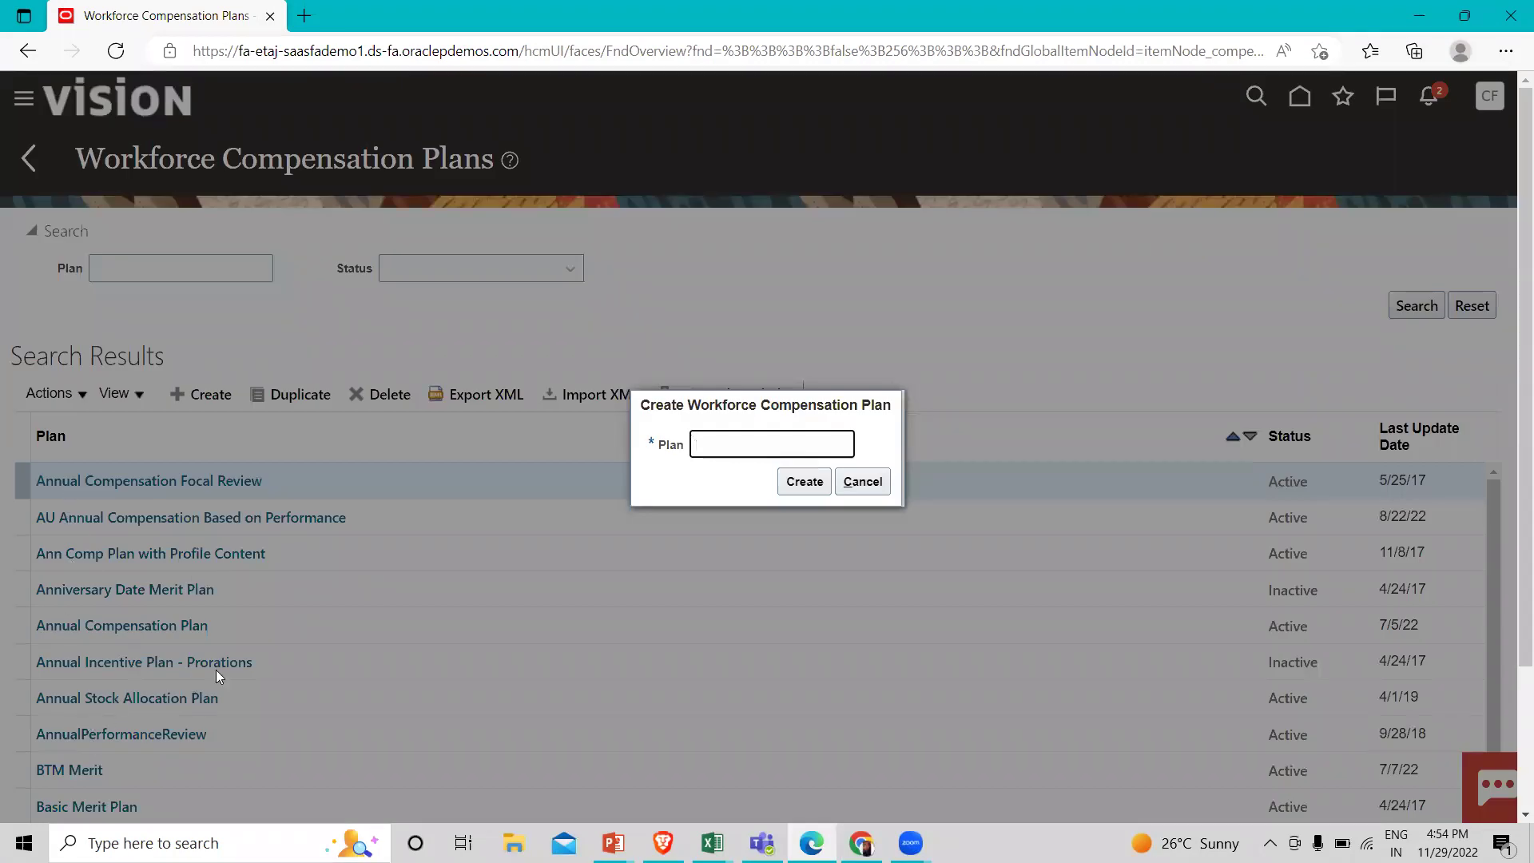
scroll(215, 675, "down", 2)
scroll(216, 675, "up", 1)
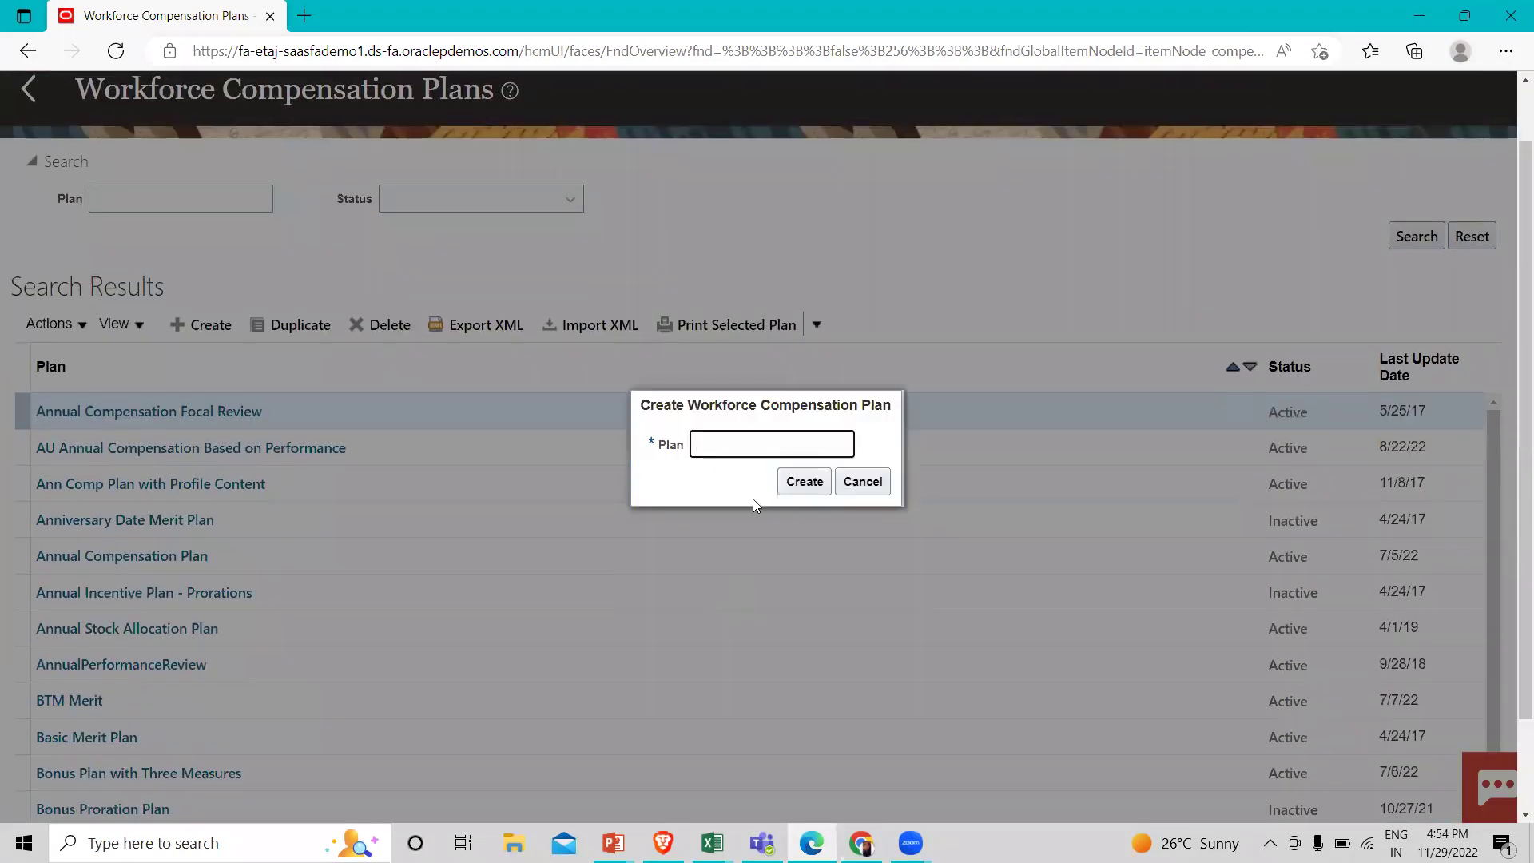
type("F")
key("BackSpace")
type("V")
type("ision")
type("W")
type("orkforc")
type("e ")
type("Comp")
type("ensatio")
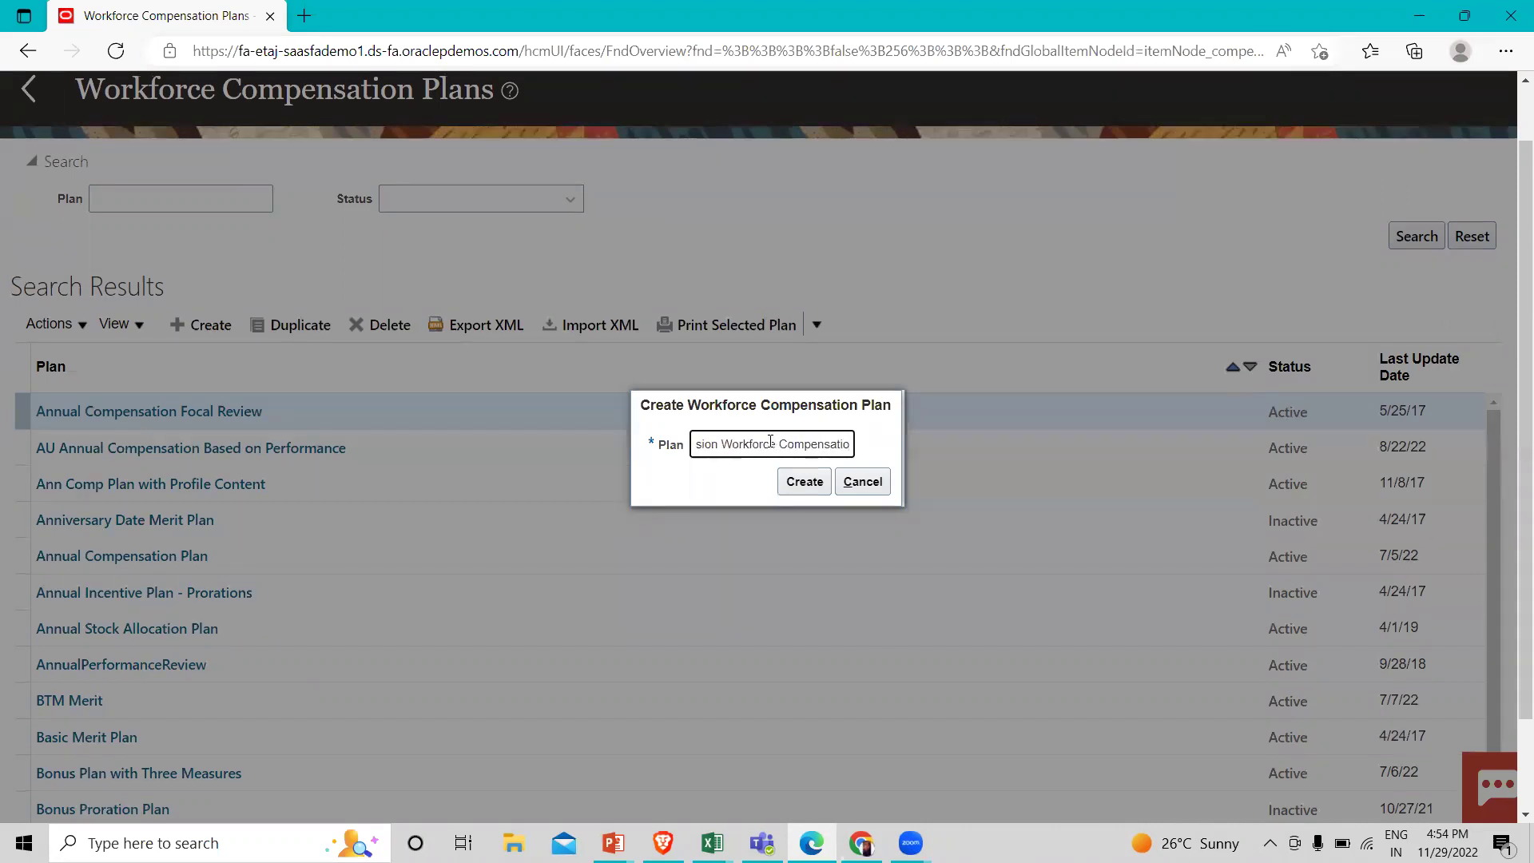
type("n")
left_click(803, 482)
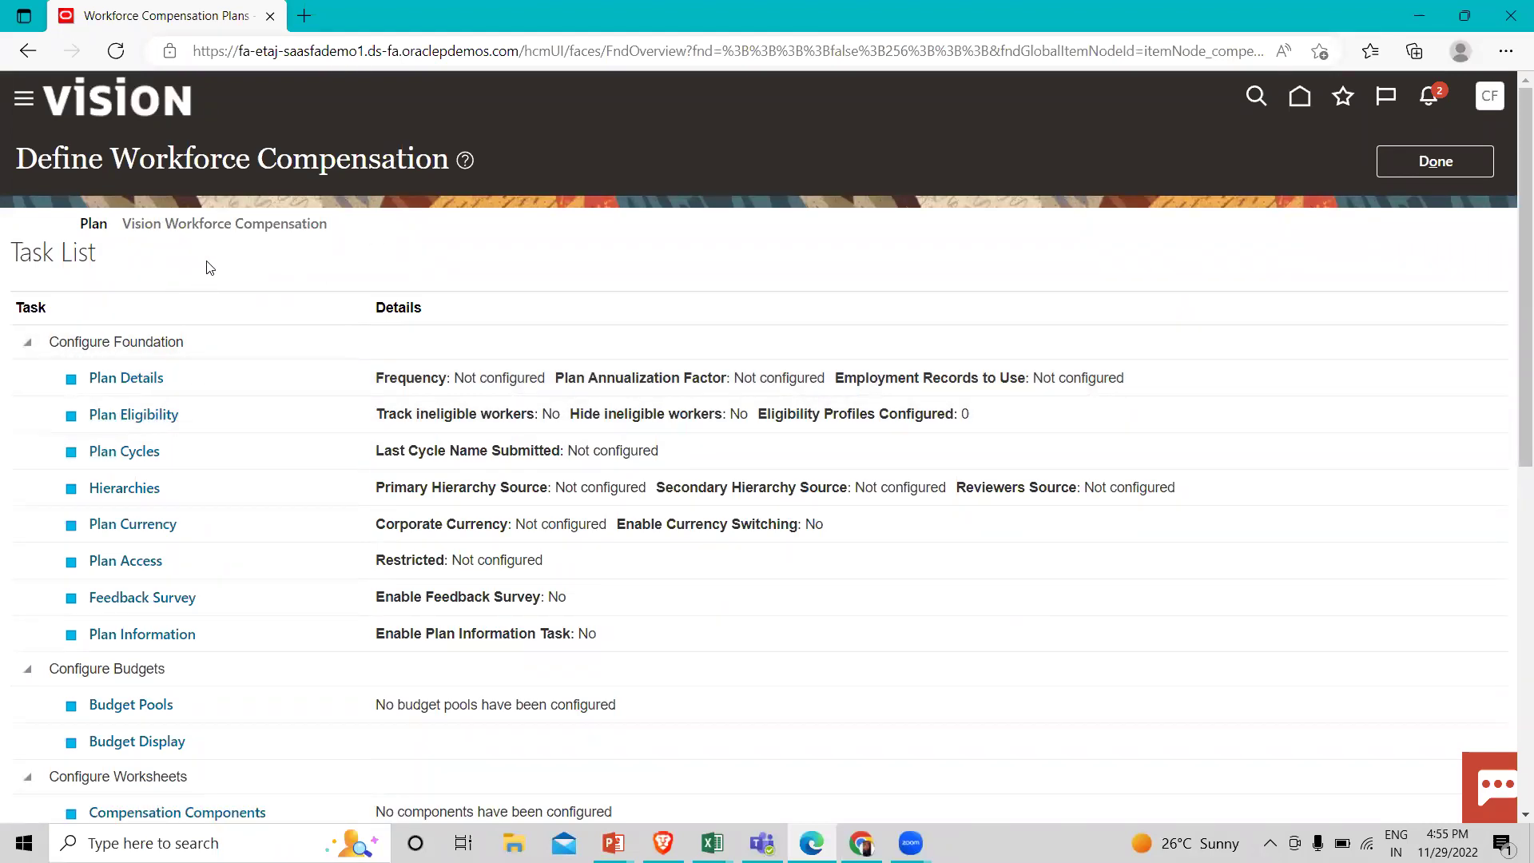
- In the new plan's details, set the frequency to Annually and the plan annualization factor to 1
left_click(128, 380)
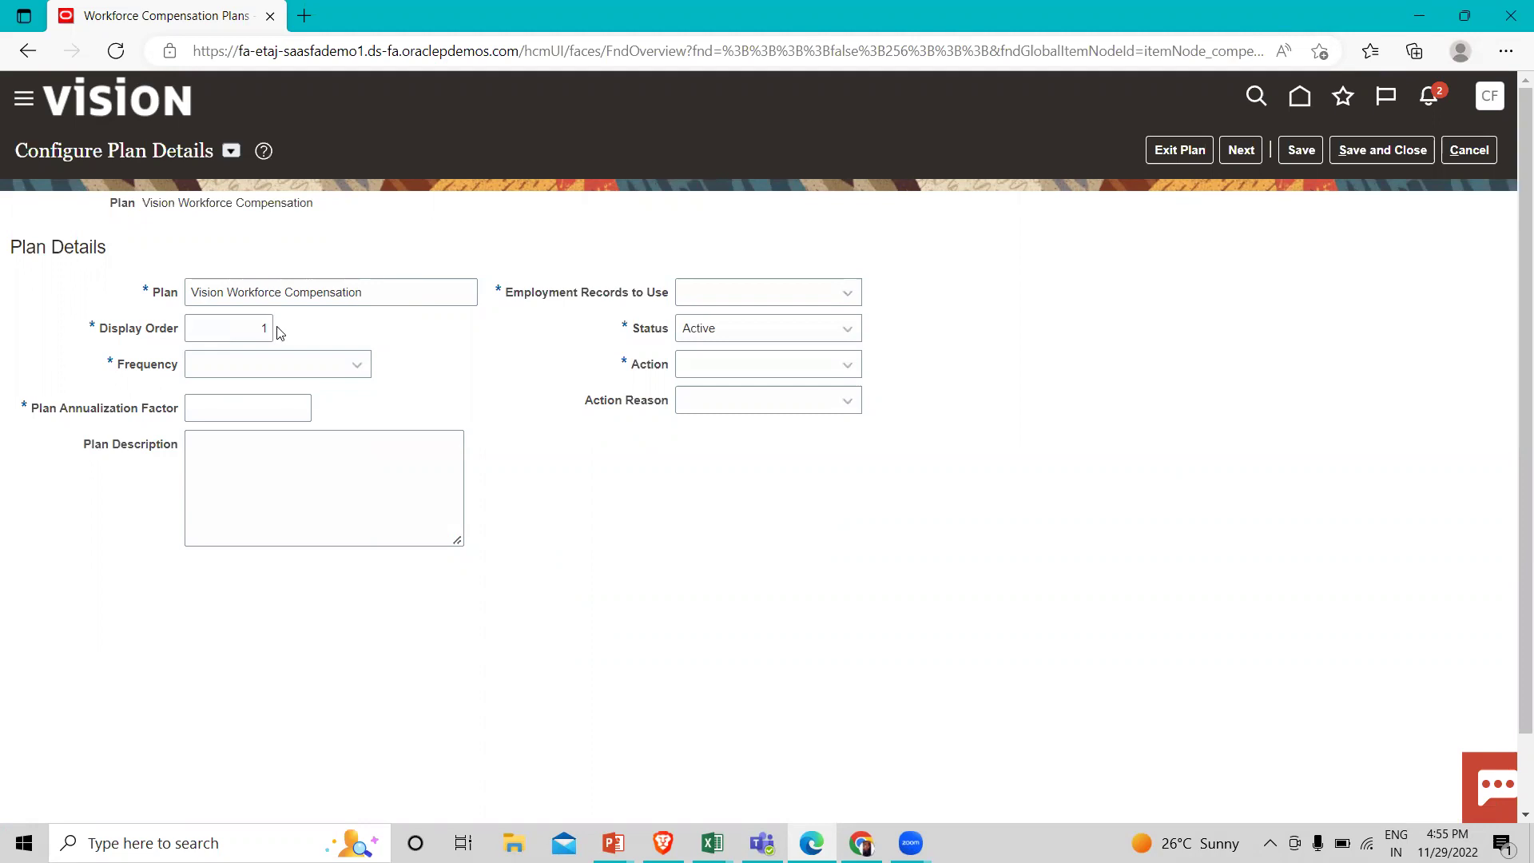
left_click(278, 365)
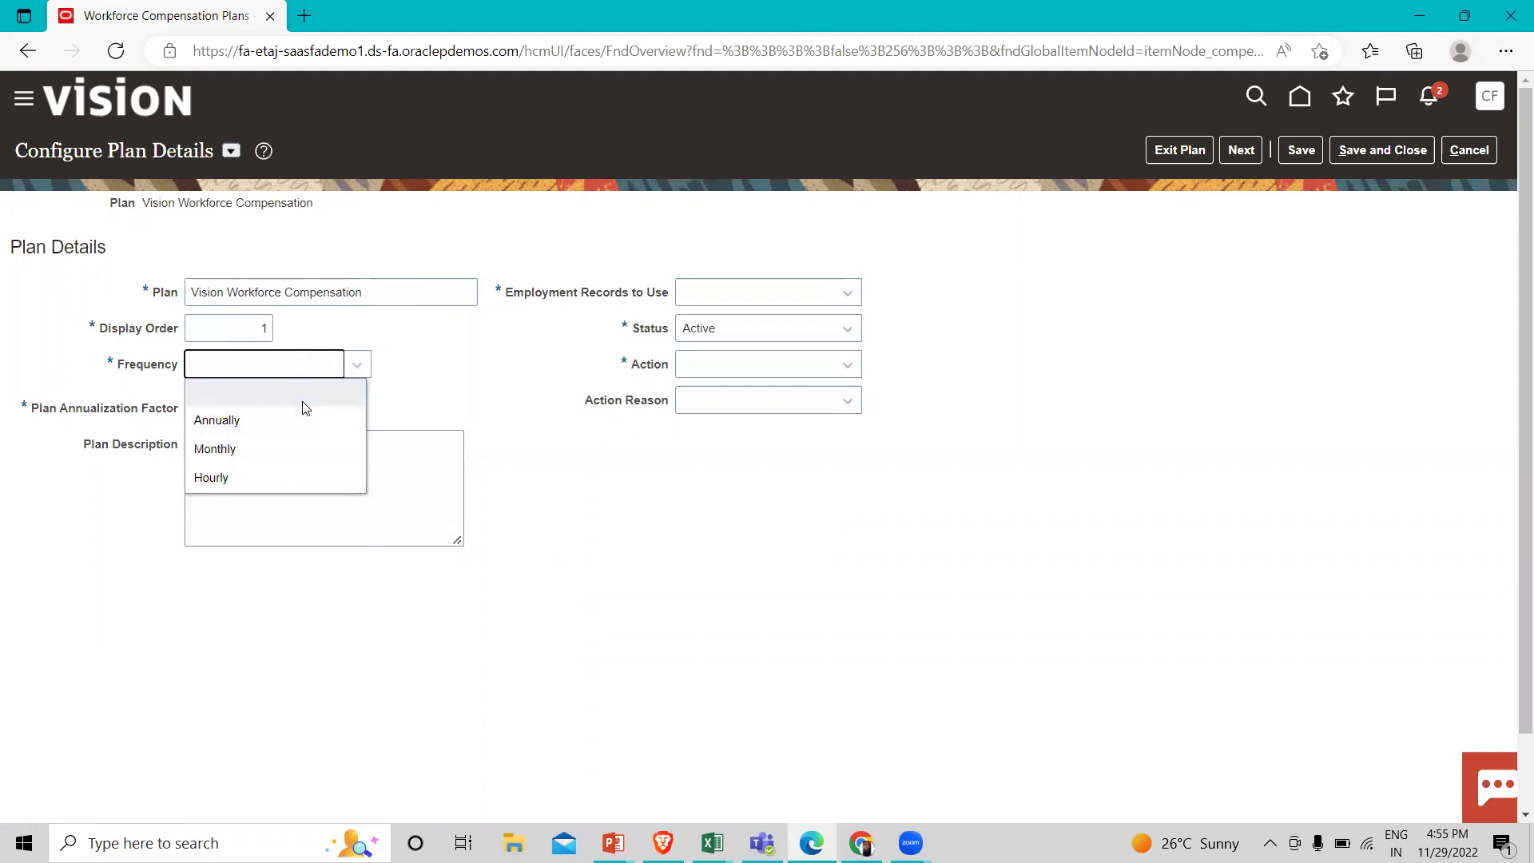
left_click(267, 420)
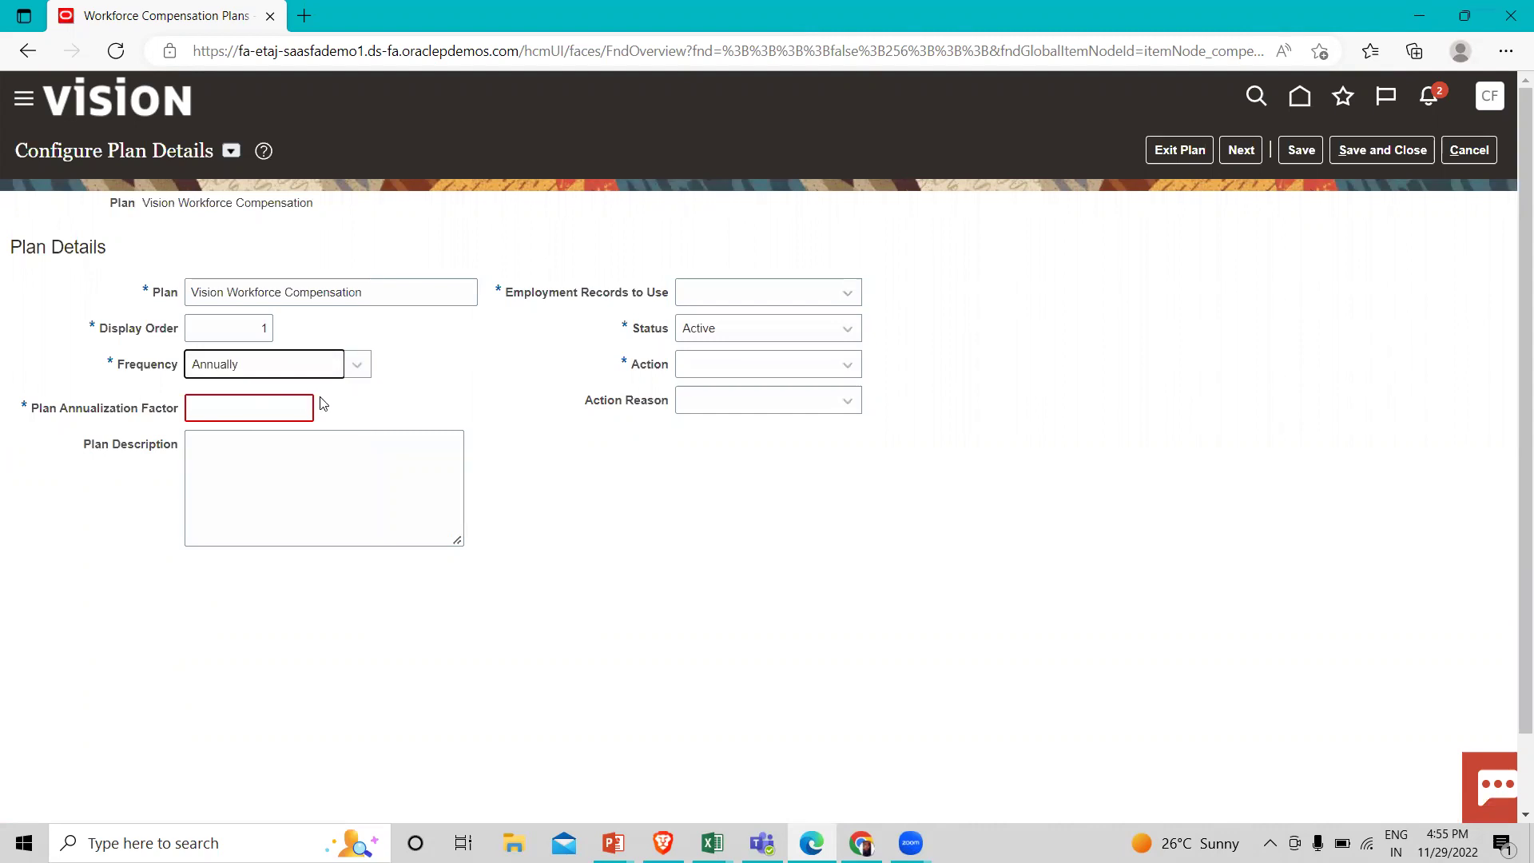
left_click(267, 406)
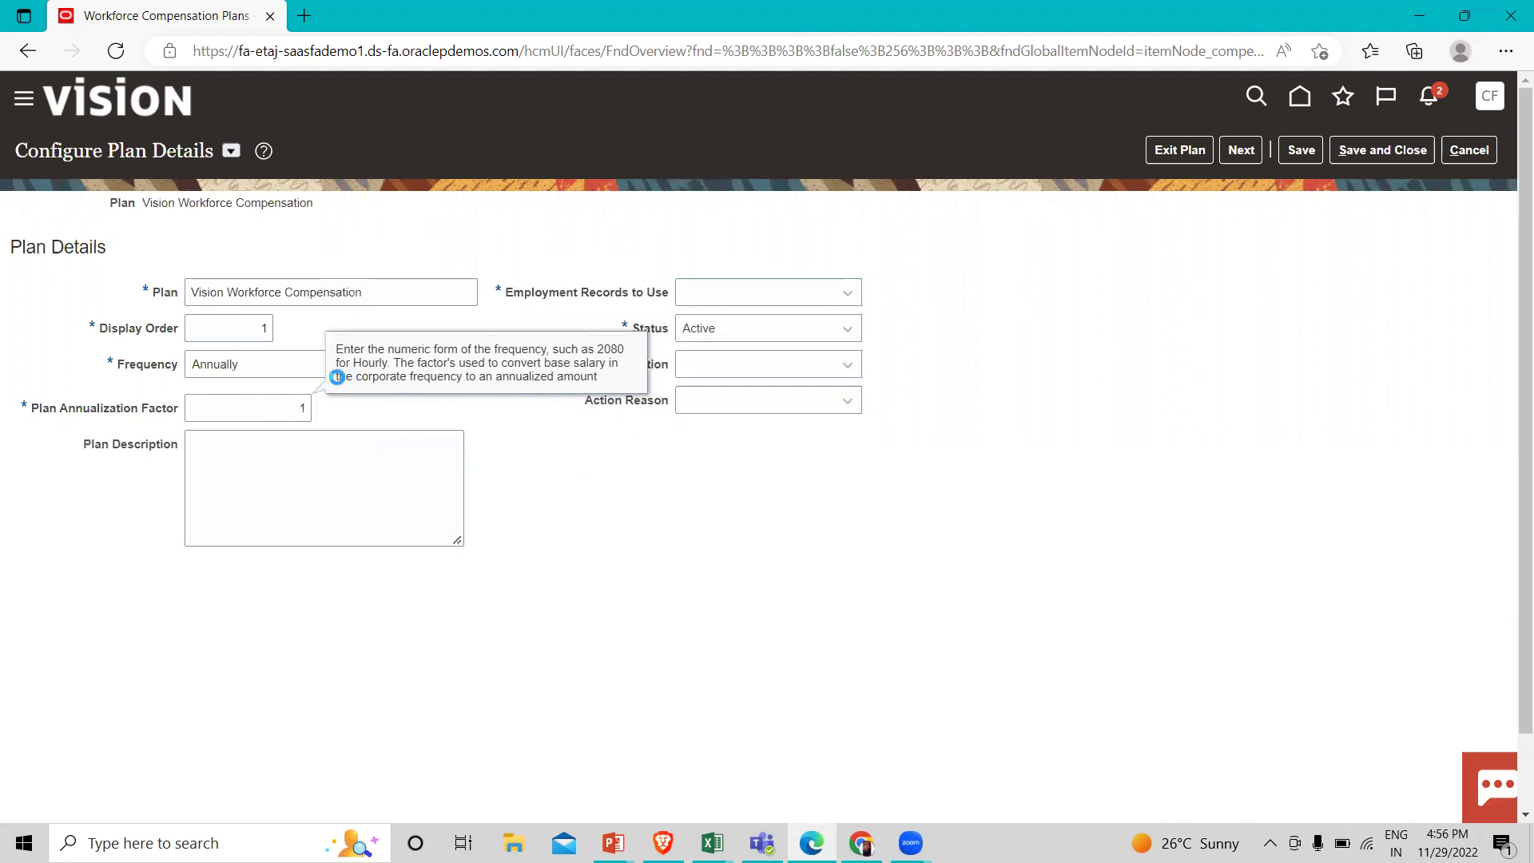
left_click(261, 374)
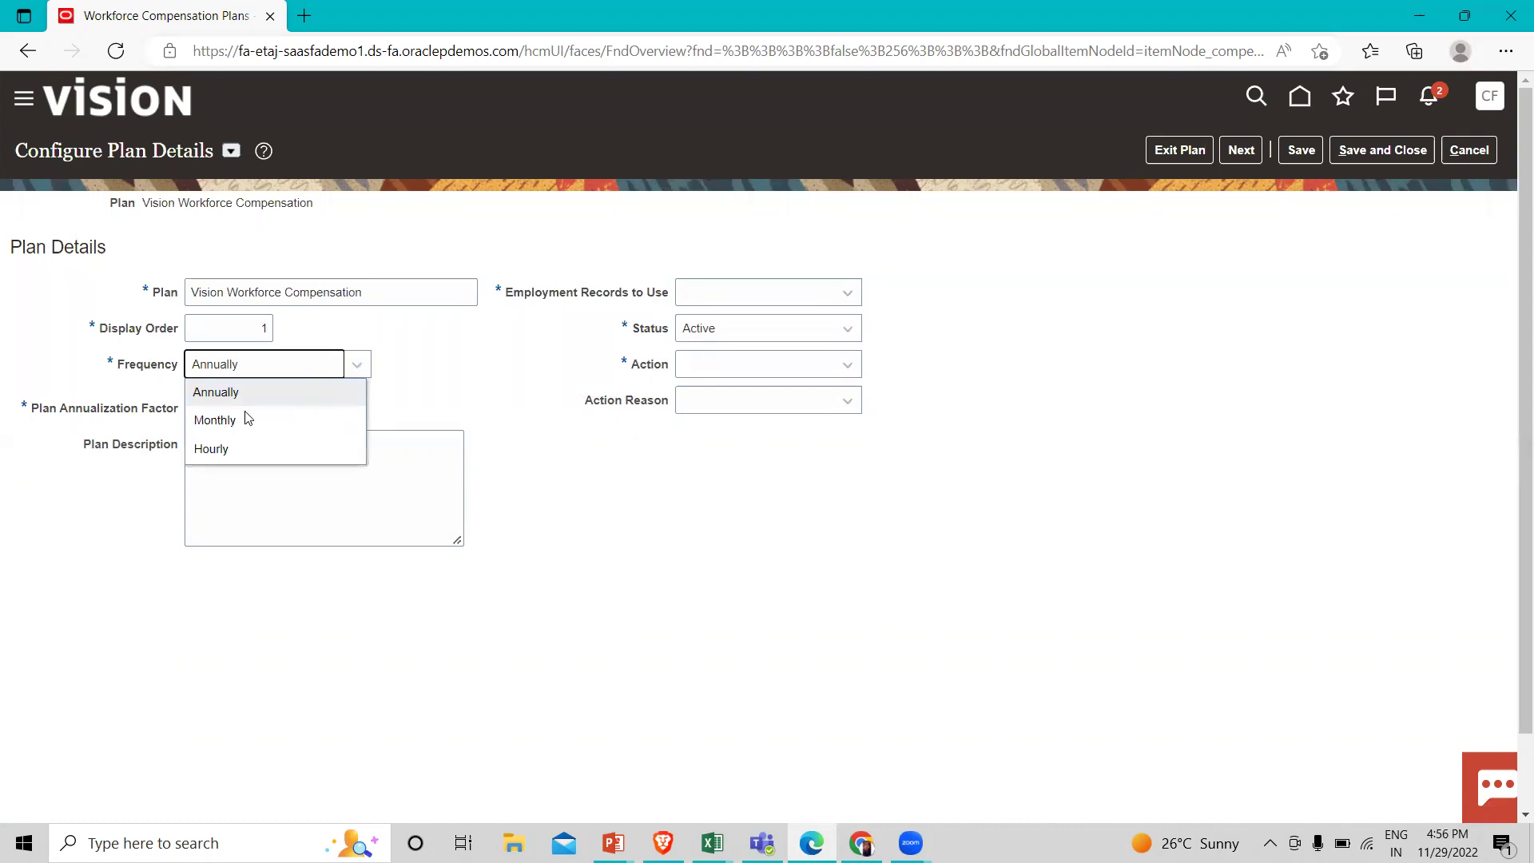
left_click(642, 508)
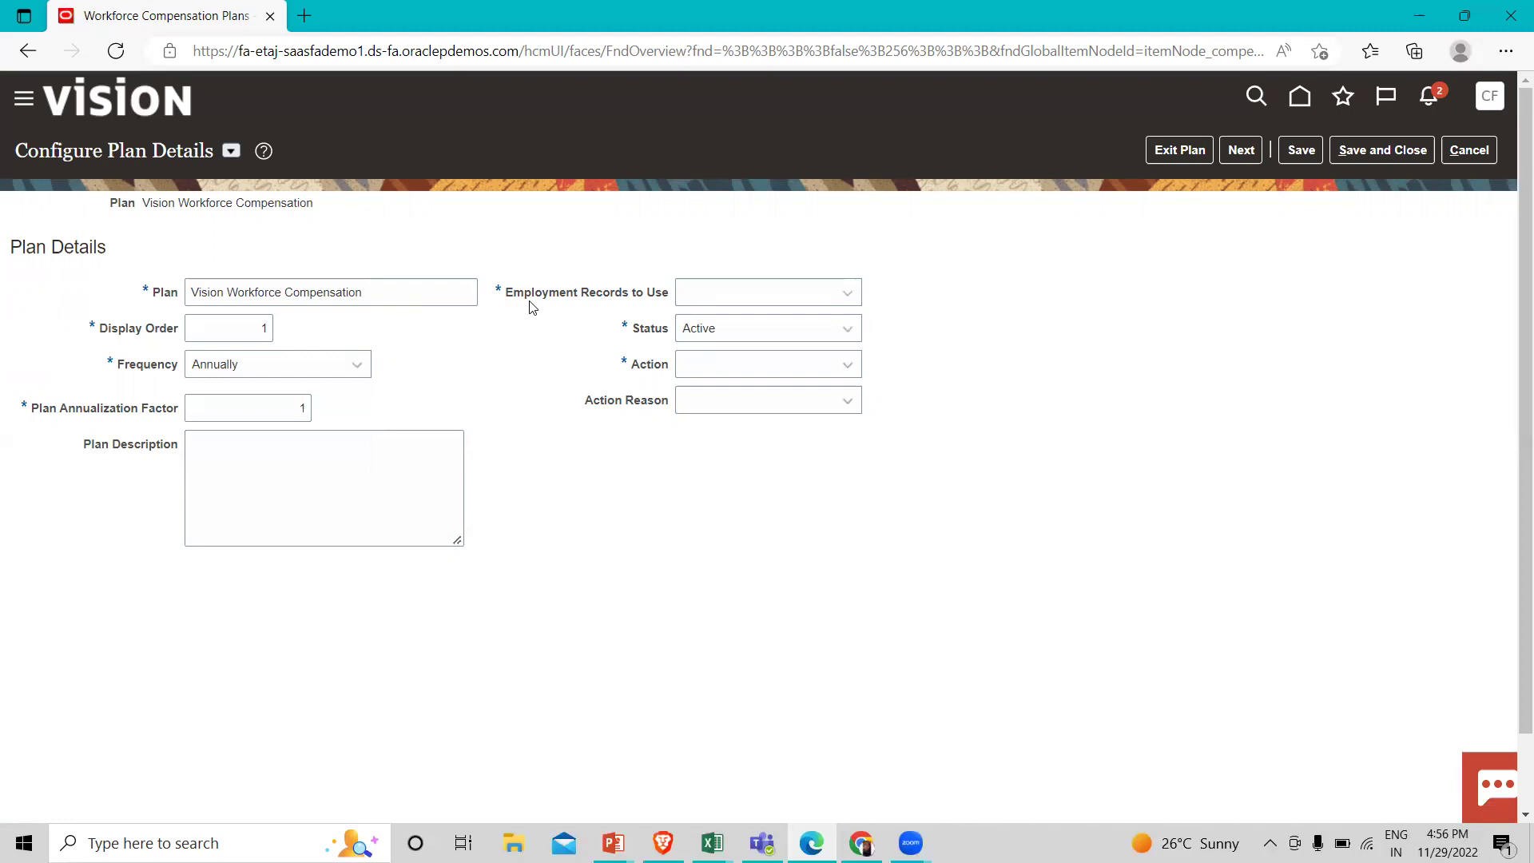
- Set the plan's employment records to use to All assignments and its action to Allocate Workforce Compensation
left_click(713, 294)
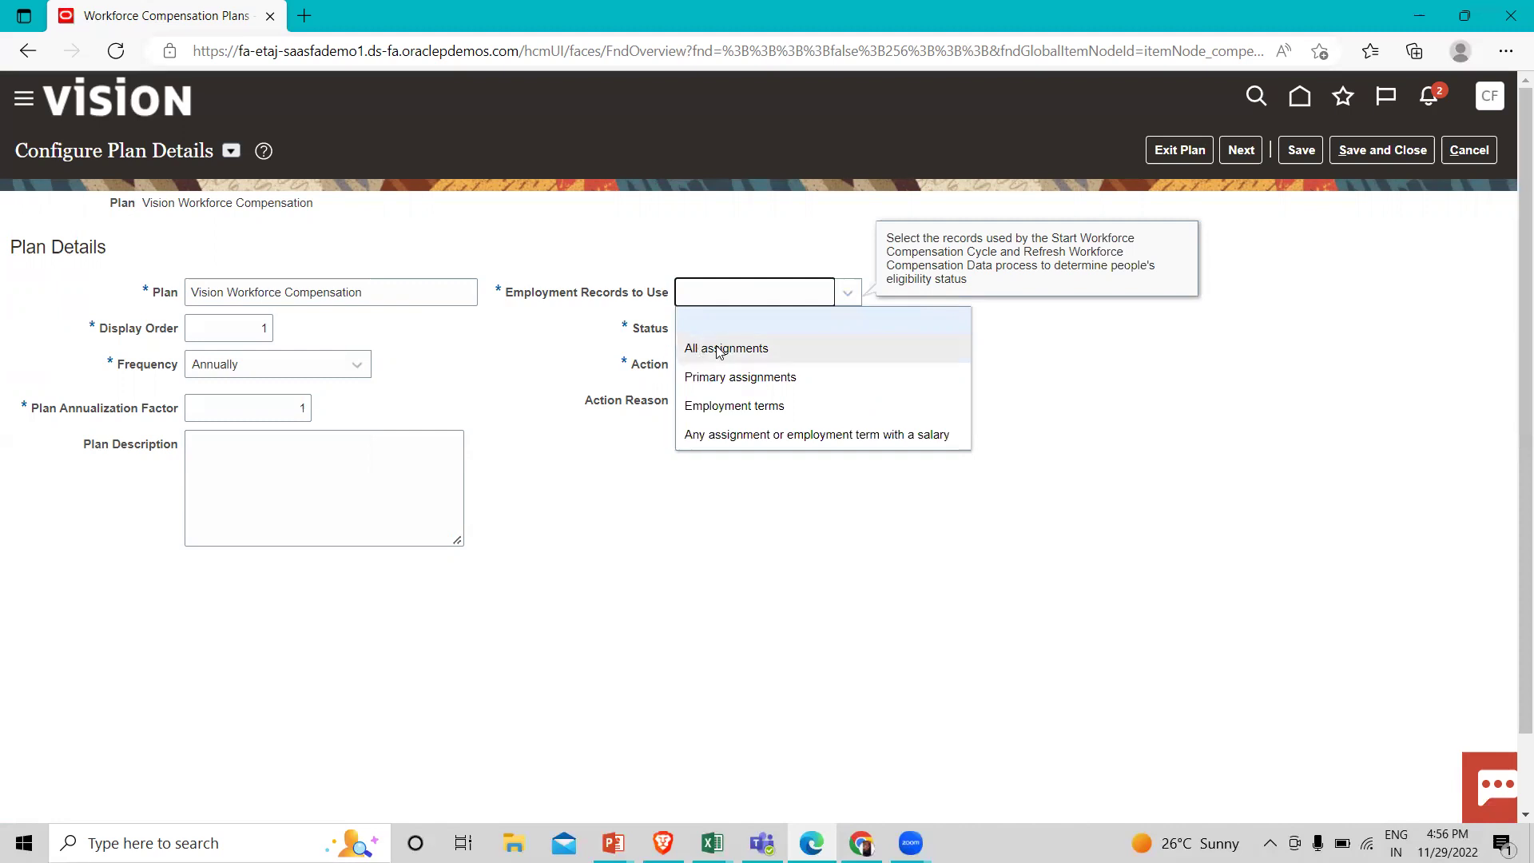
left_click(815, 345)
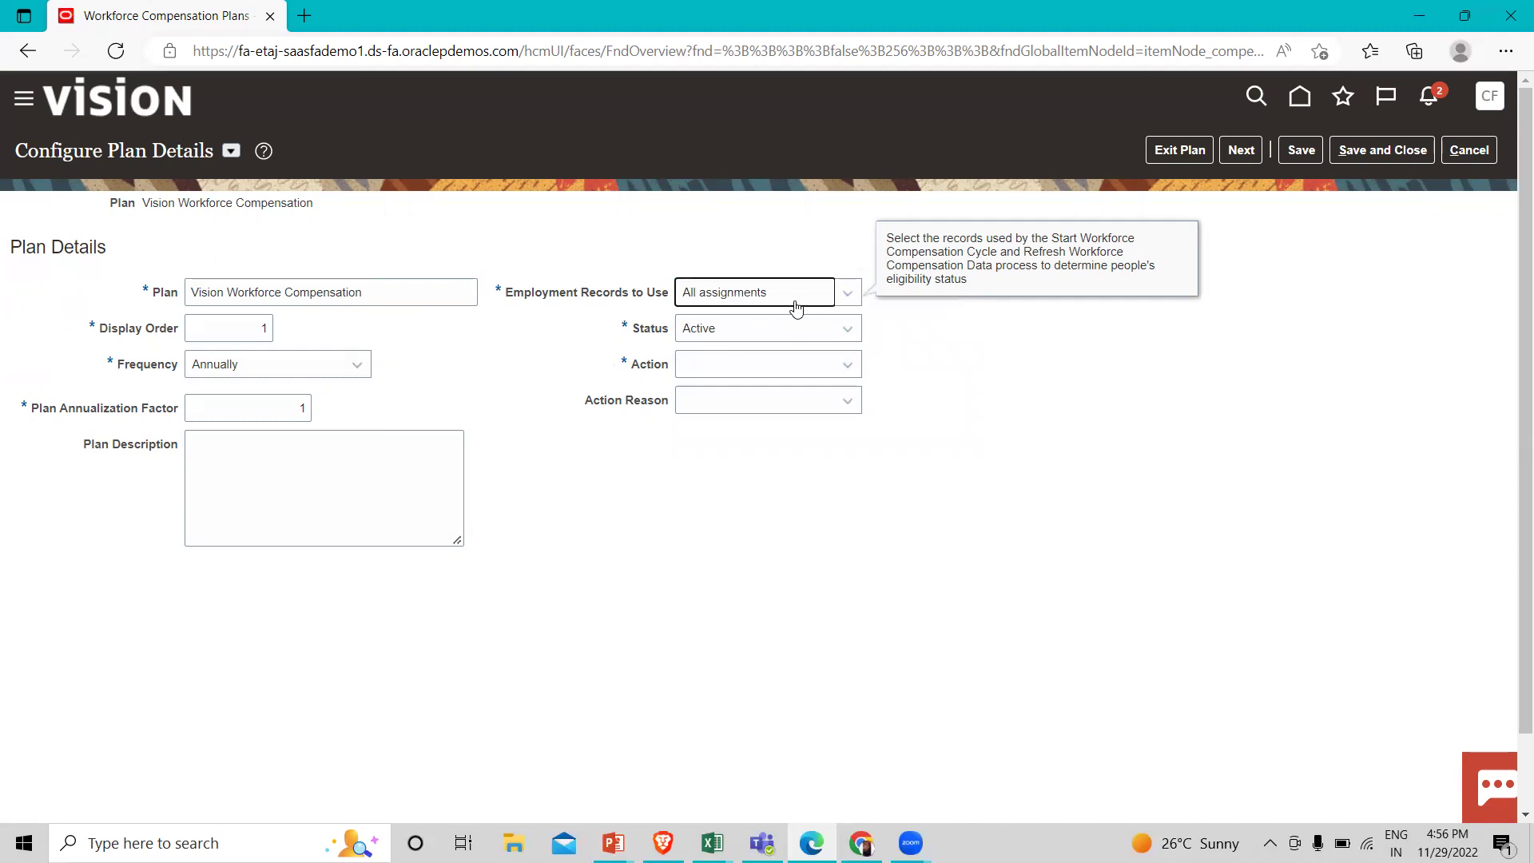
left_click(729, 331)
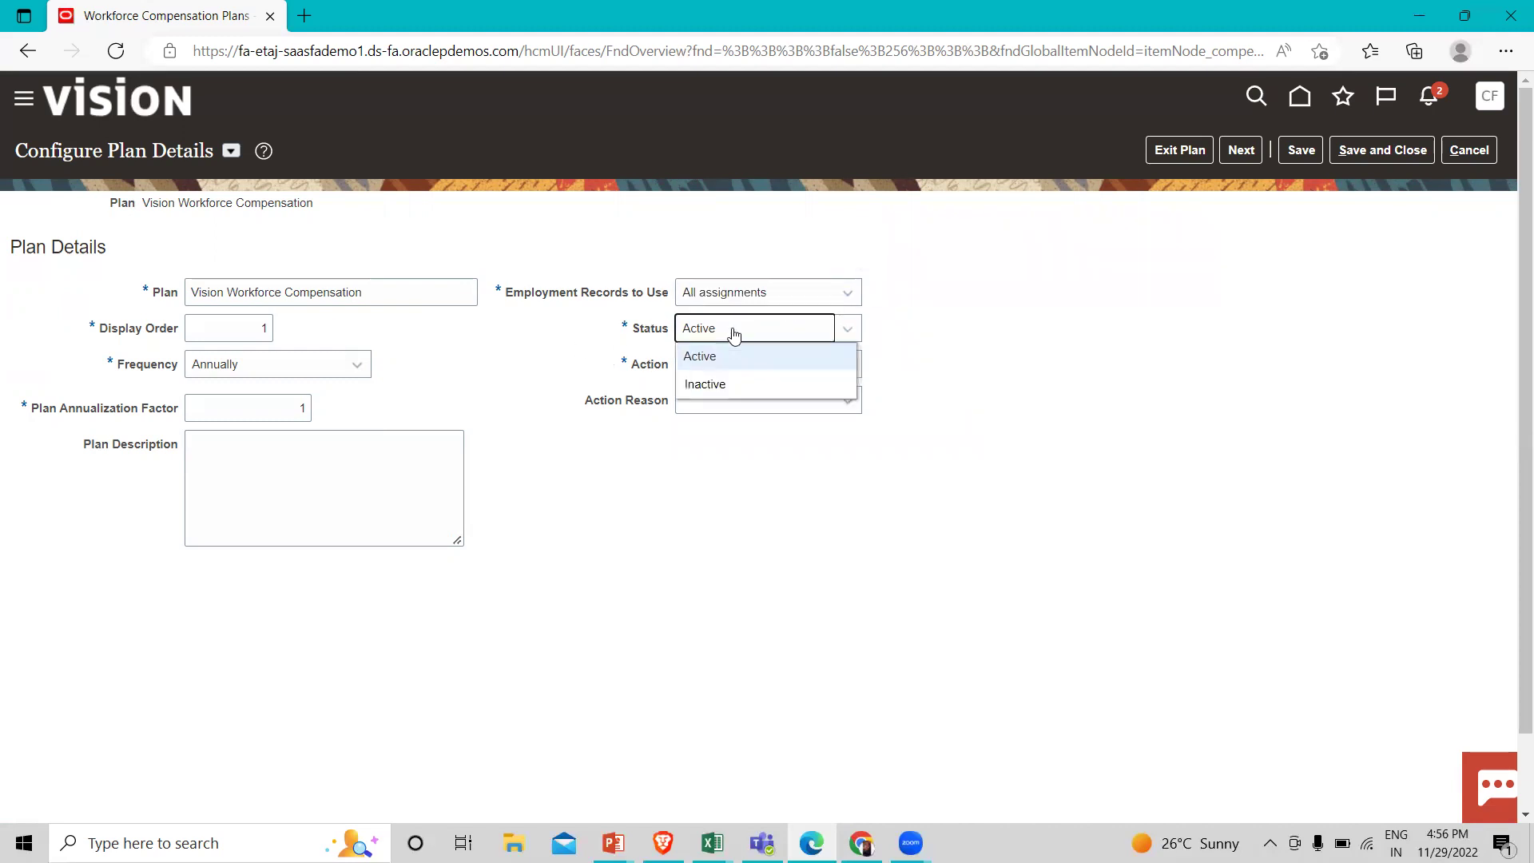
left_click(607, 367)
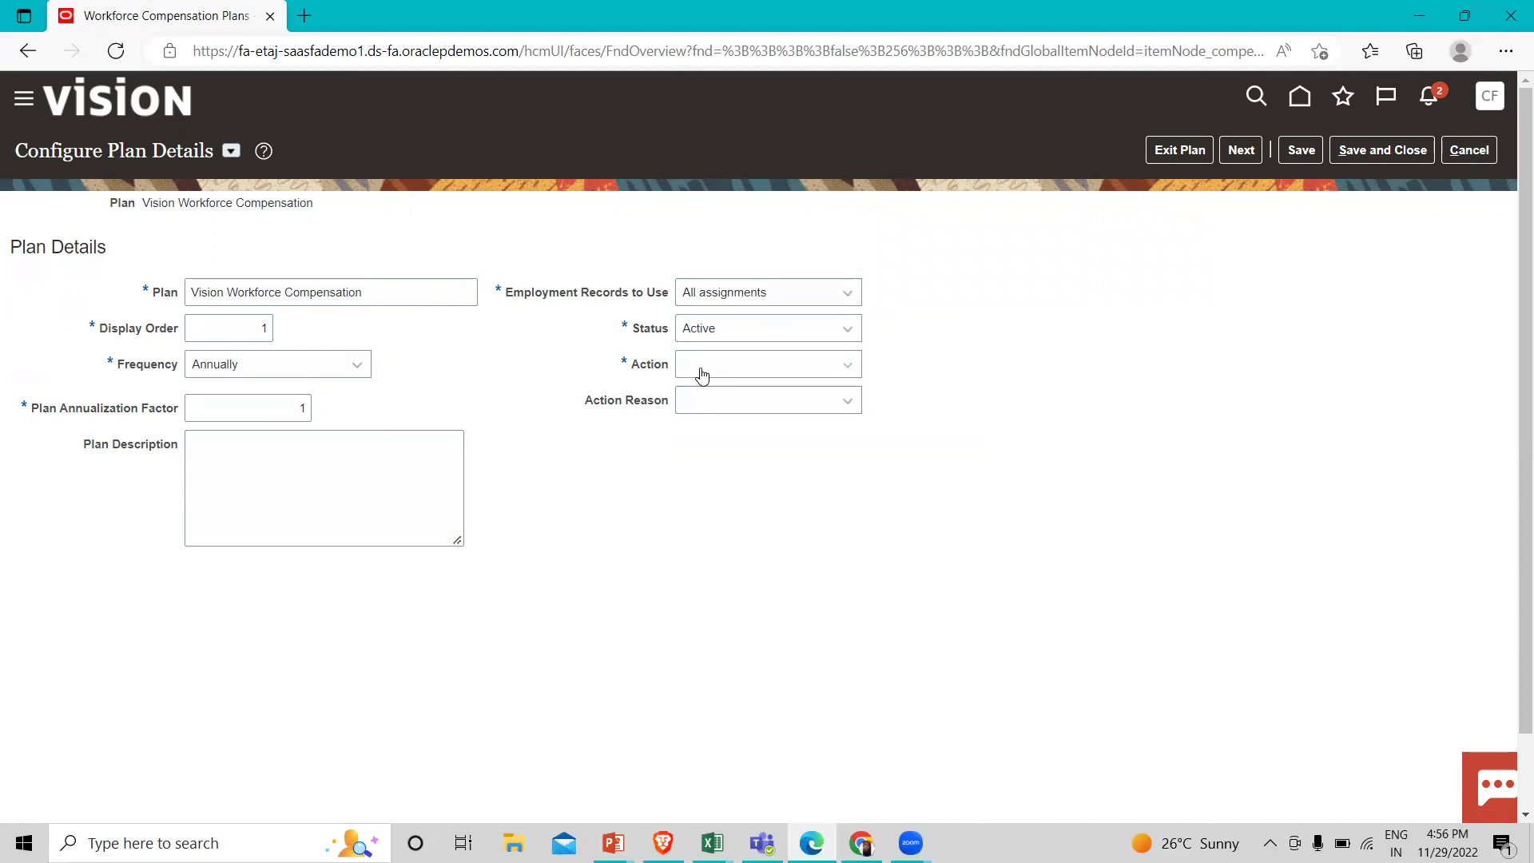
left_click(759, 366)
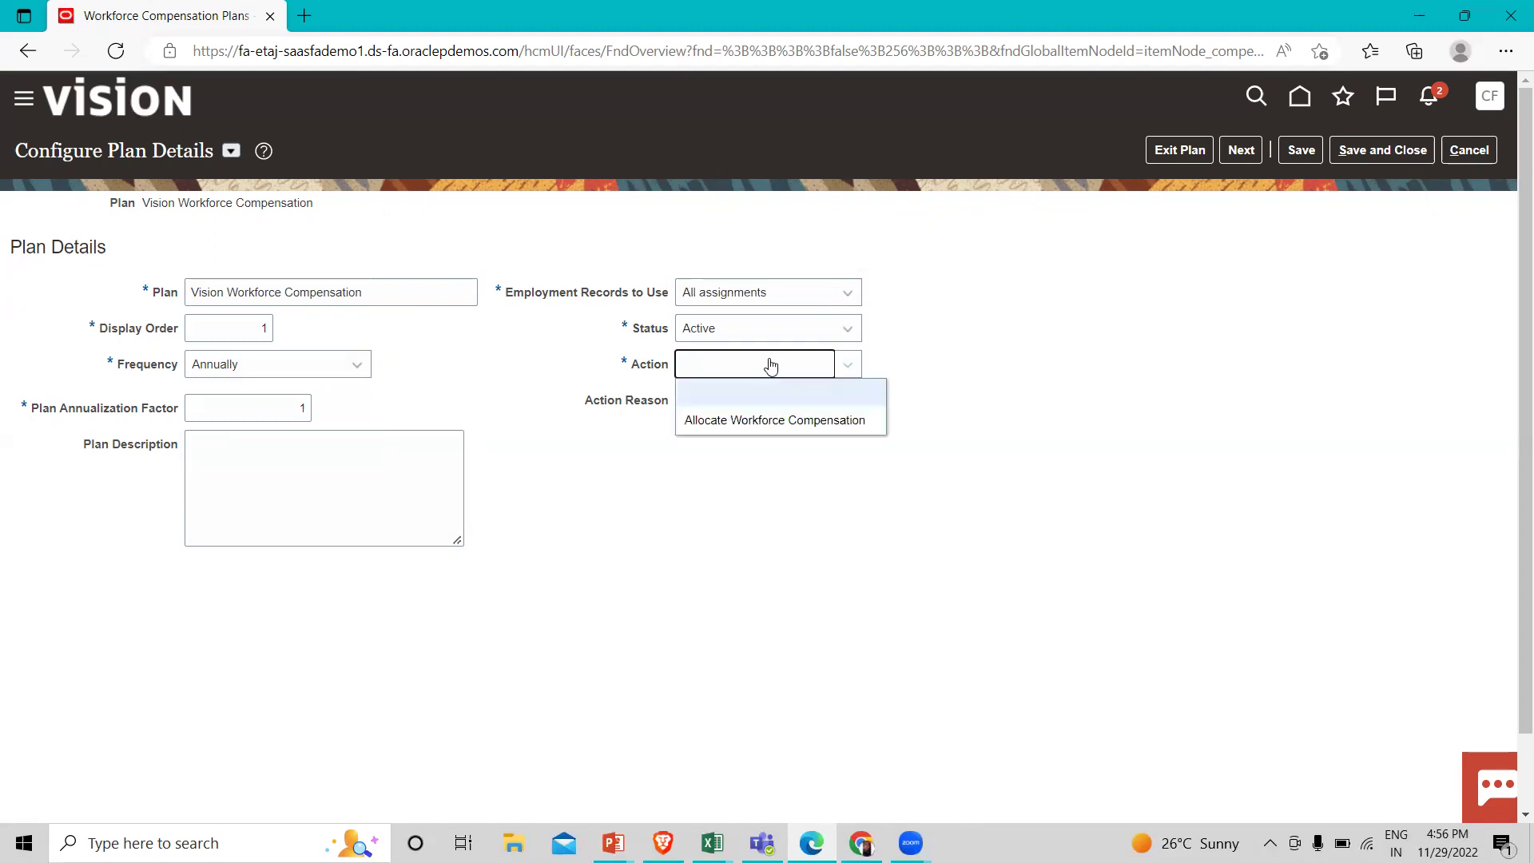
left_click(708, 423)
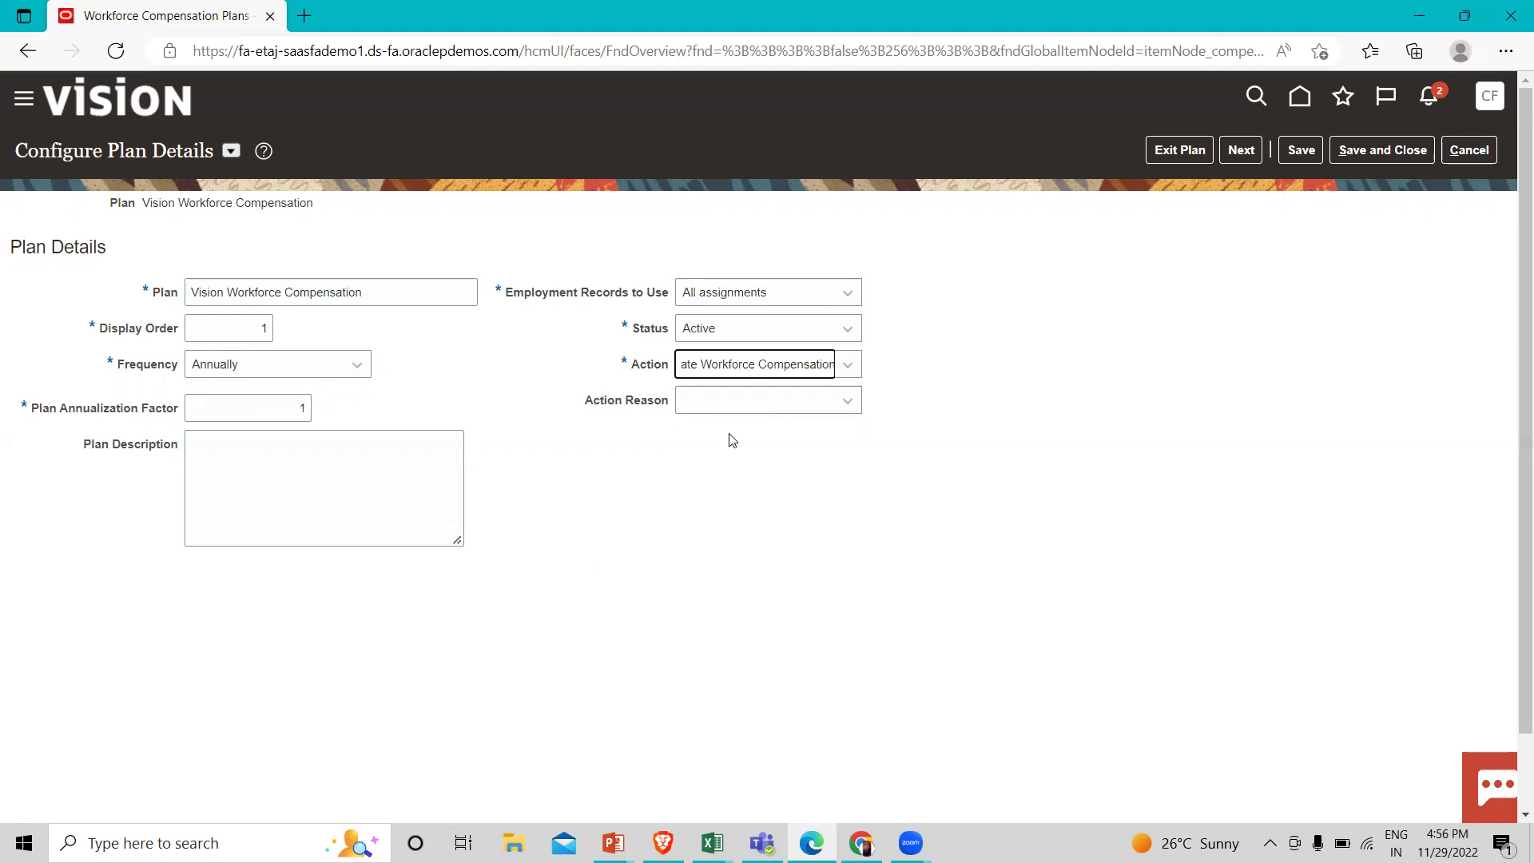
- Enter "Allocate Compensation" as the plan description, then save and close the plan details
left_click(377, 468)
type("A")
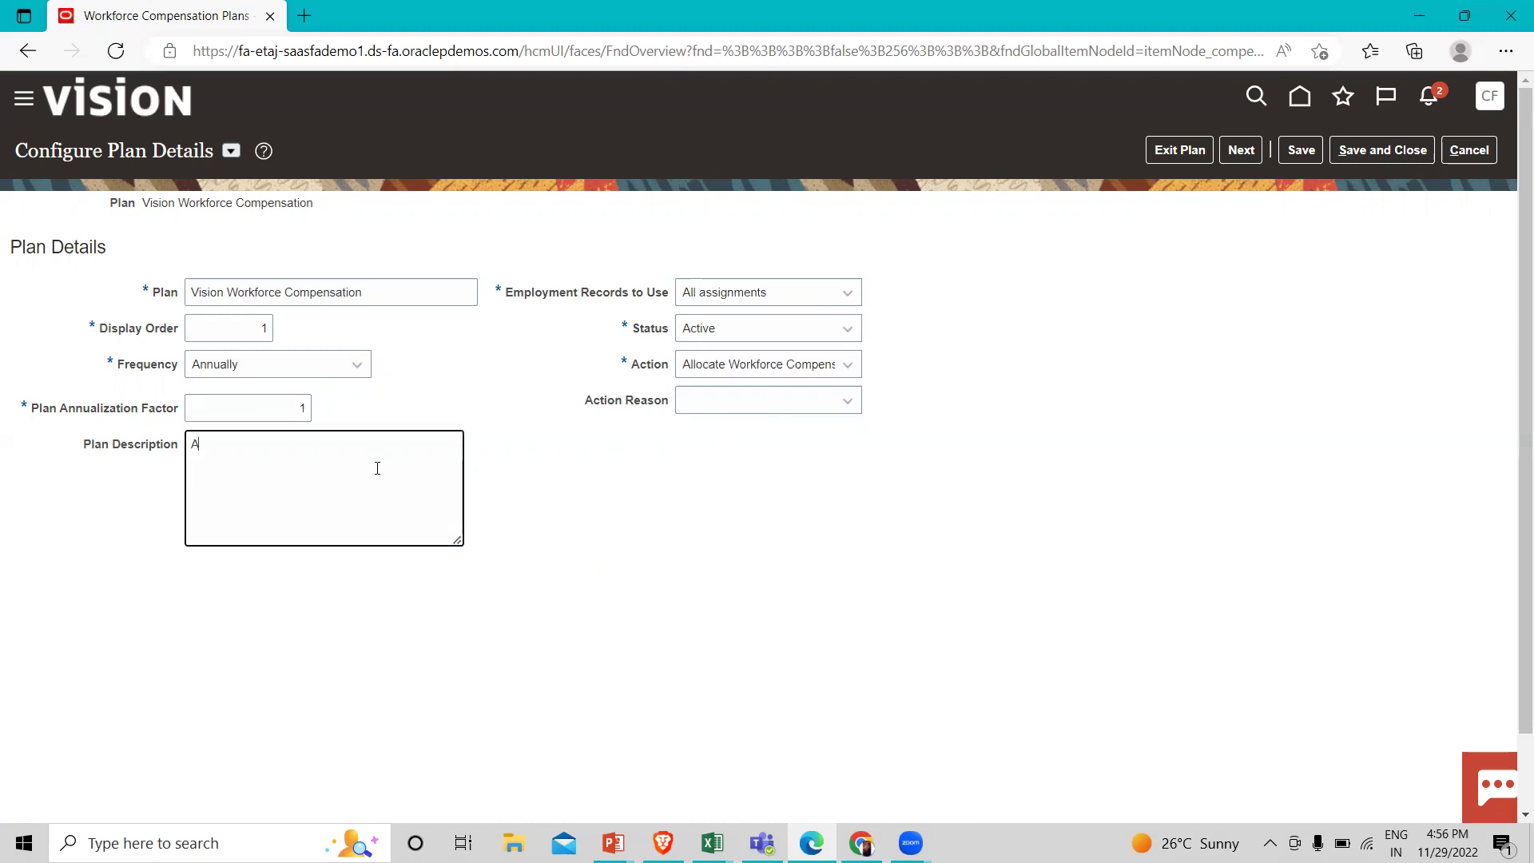
type("llocate Co")
type("ensation")
left_click(1414, 150)
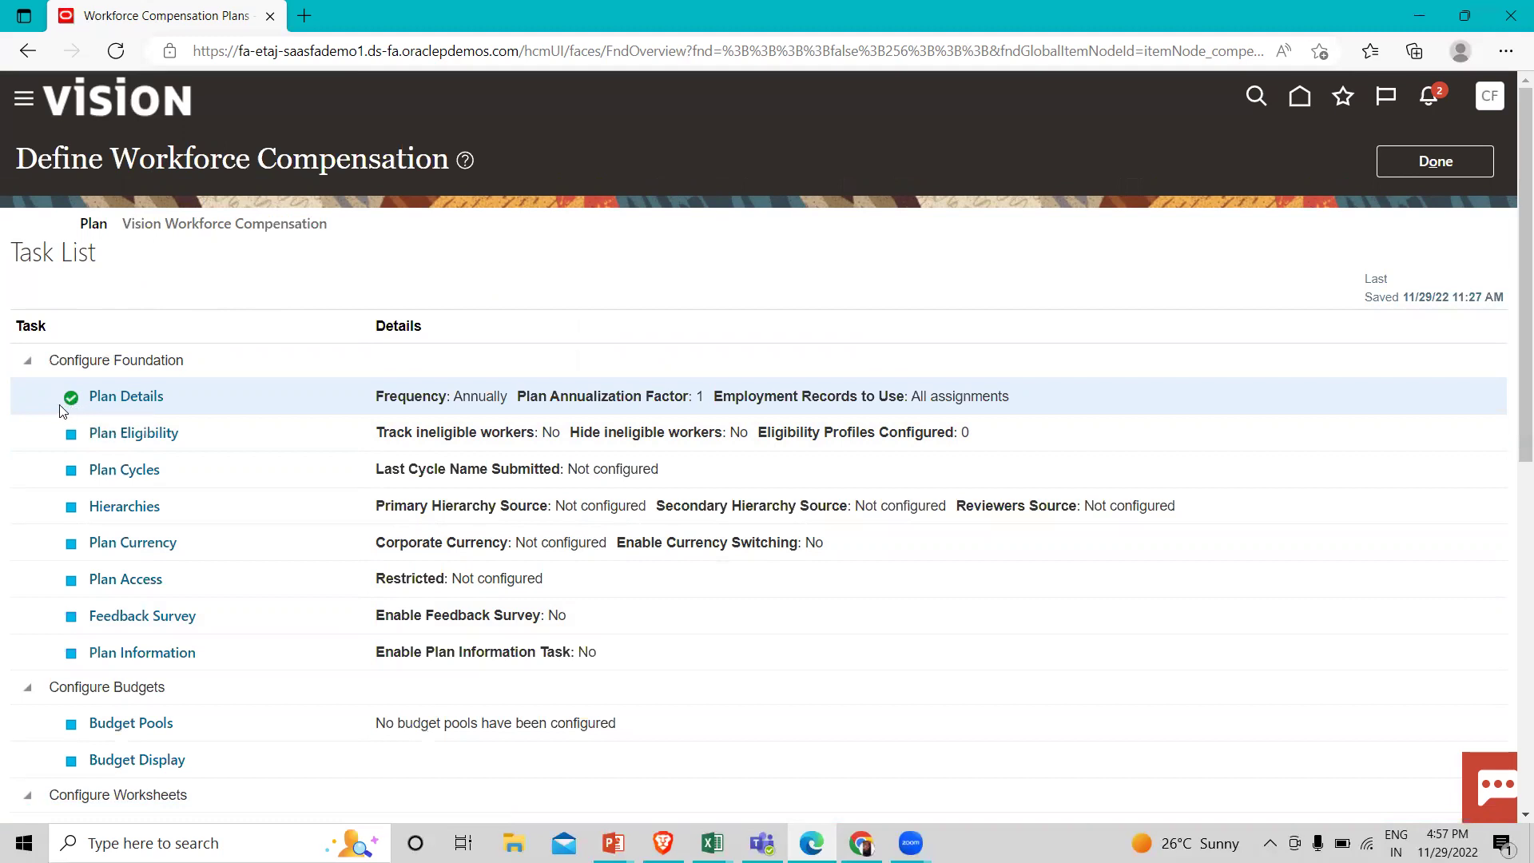
- Search the plan list for "vision", and open the Vision Workforce Compensation plan to review its task list before returning to the plans
left_click(158, 398)
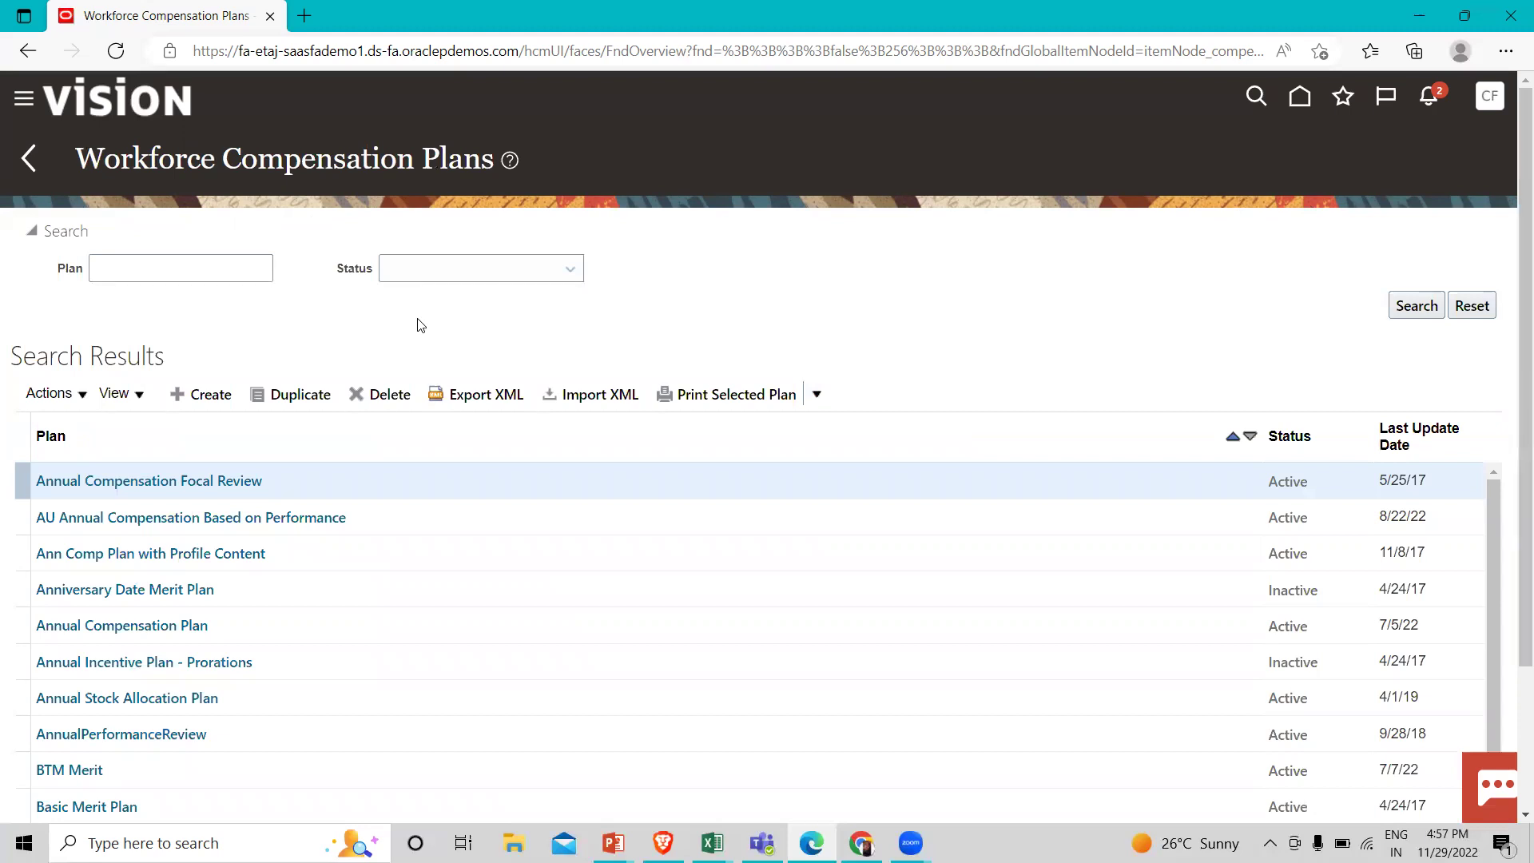
left_click(121, 273)
type("visop")
key("BackSpace")
type("ion")
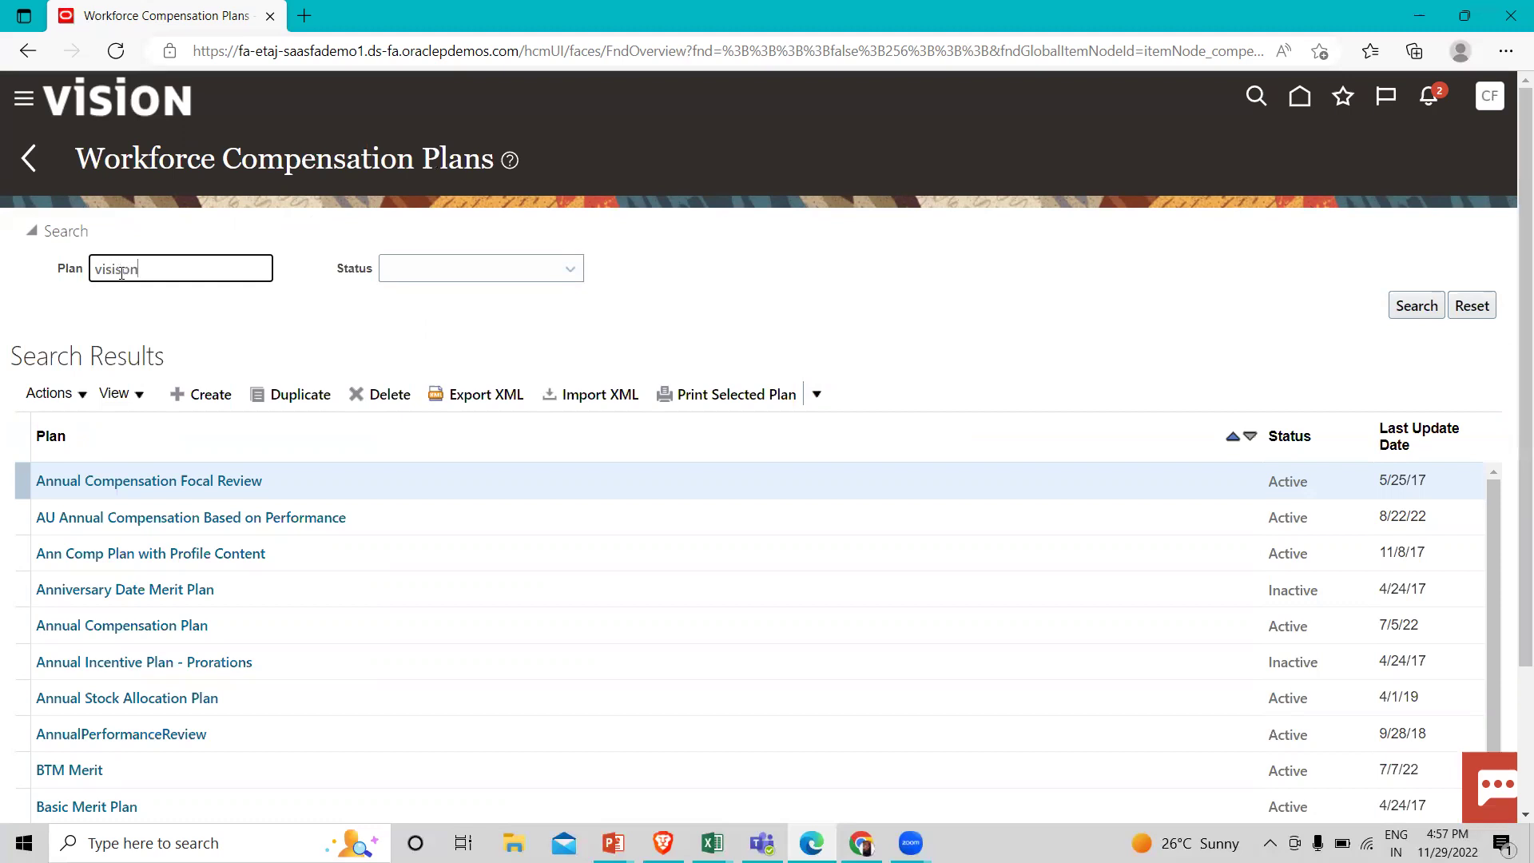
key("Return")
key("BackSpace")
type("on")
key("Return")
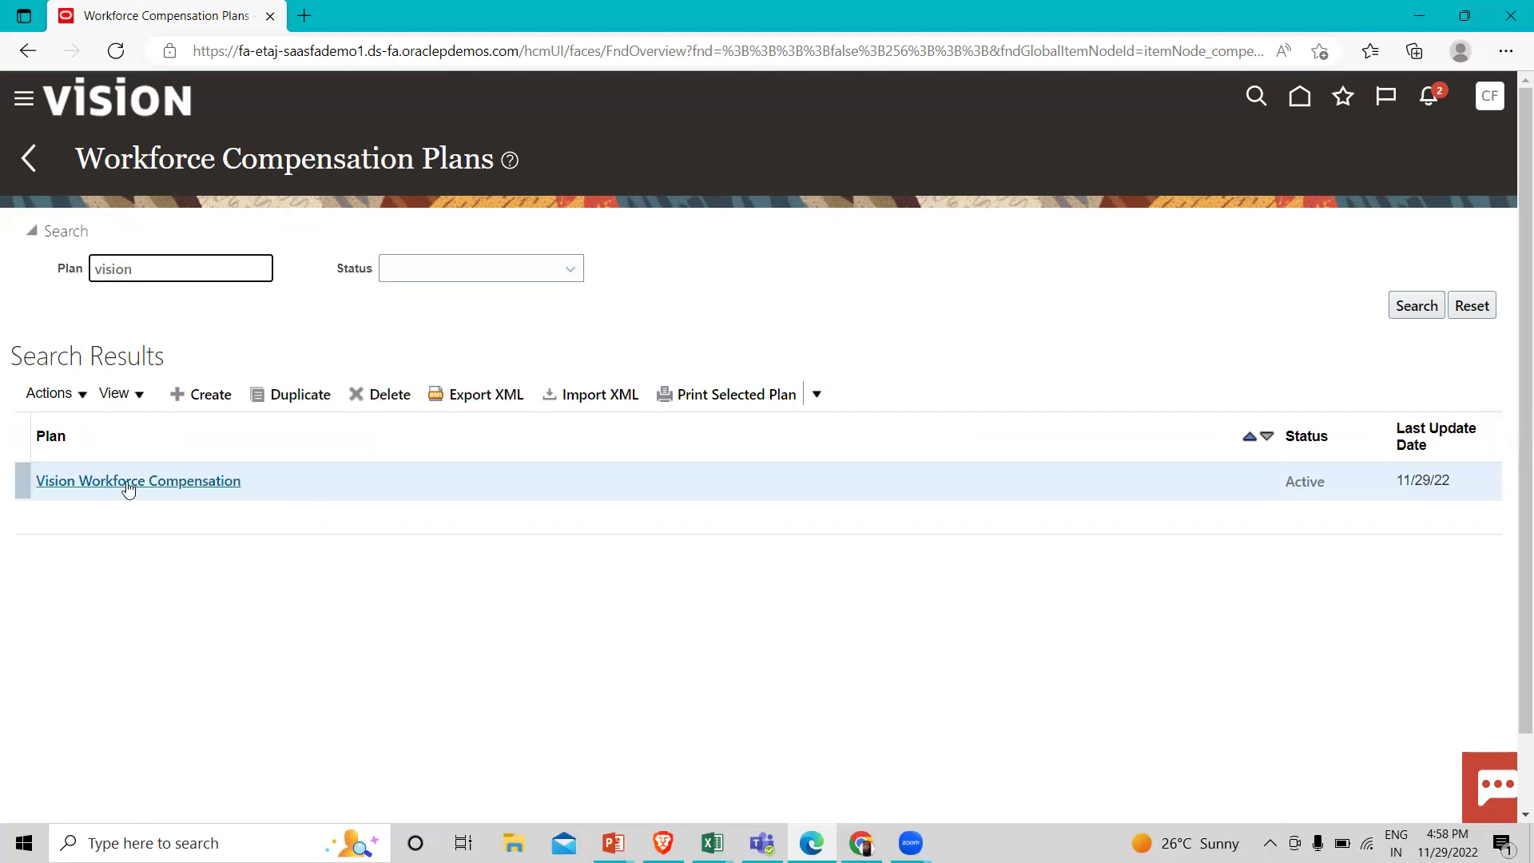
left_click(128, 488)
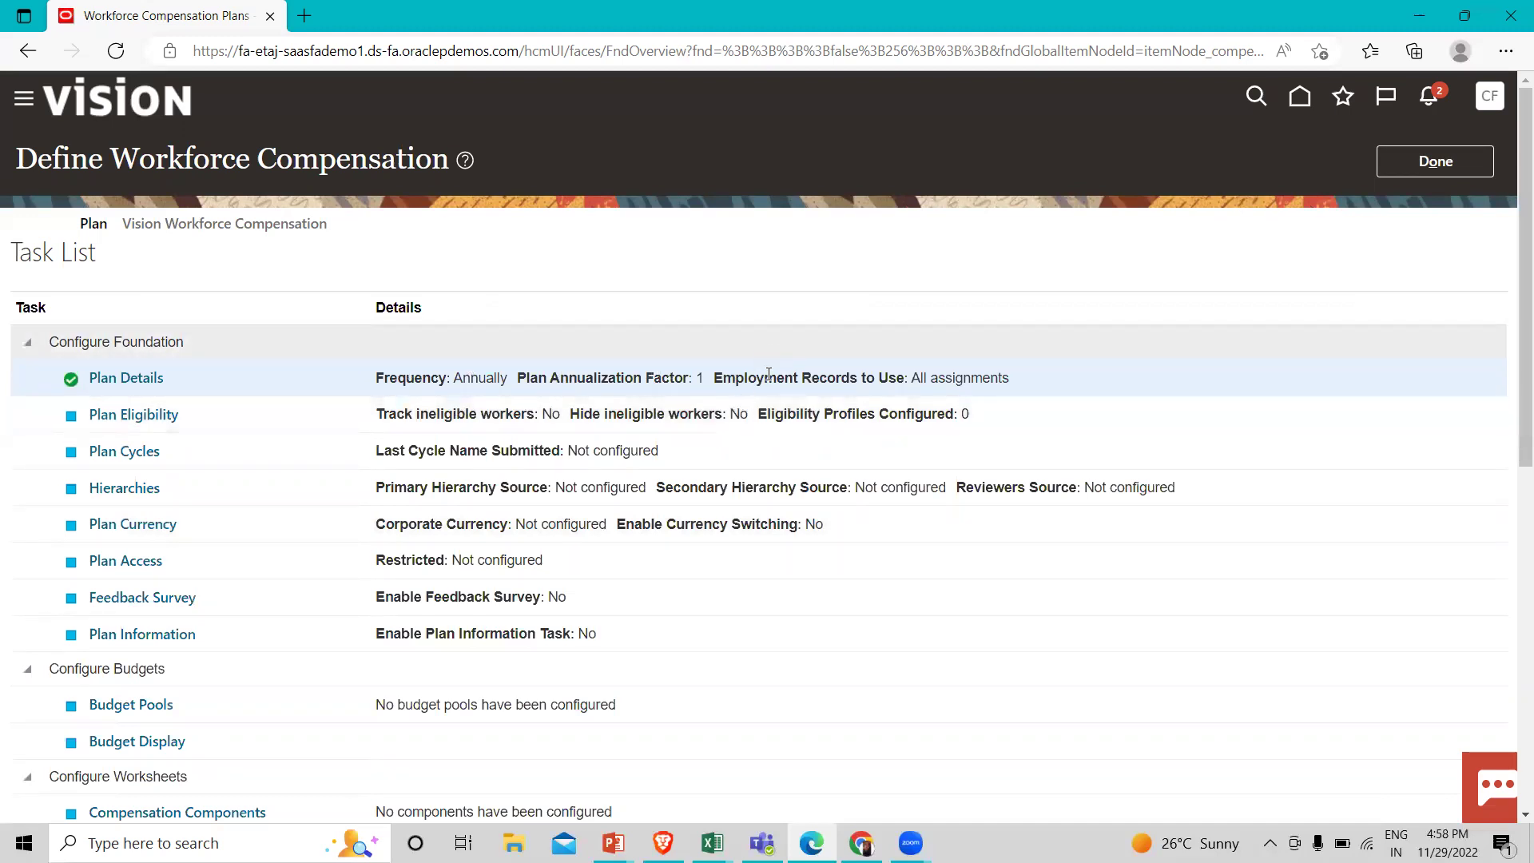
left_click(1438, 163)
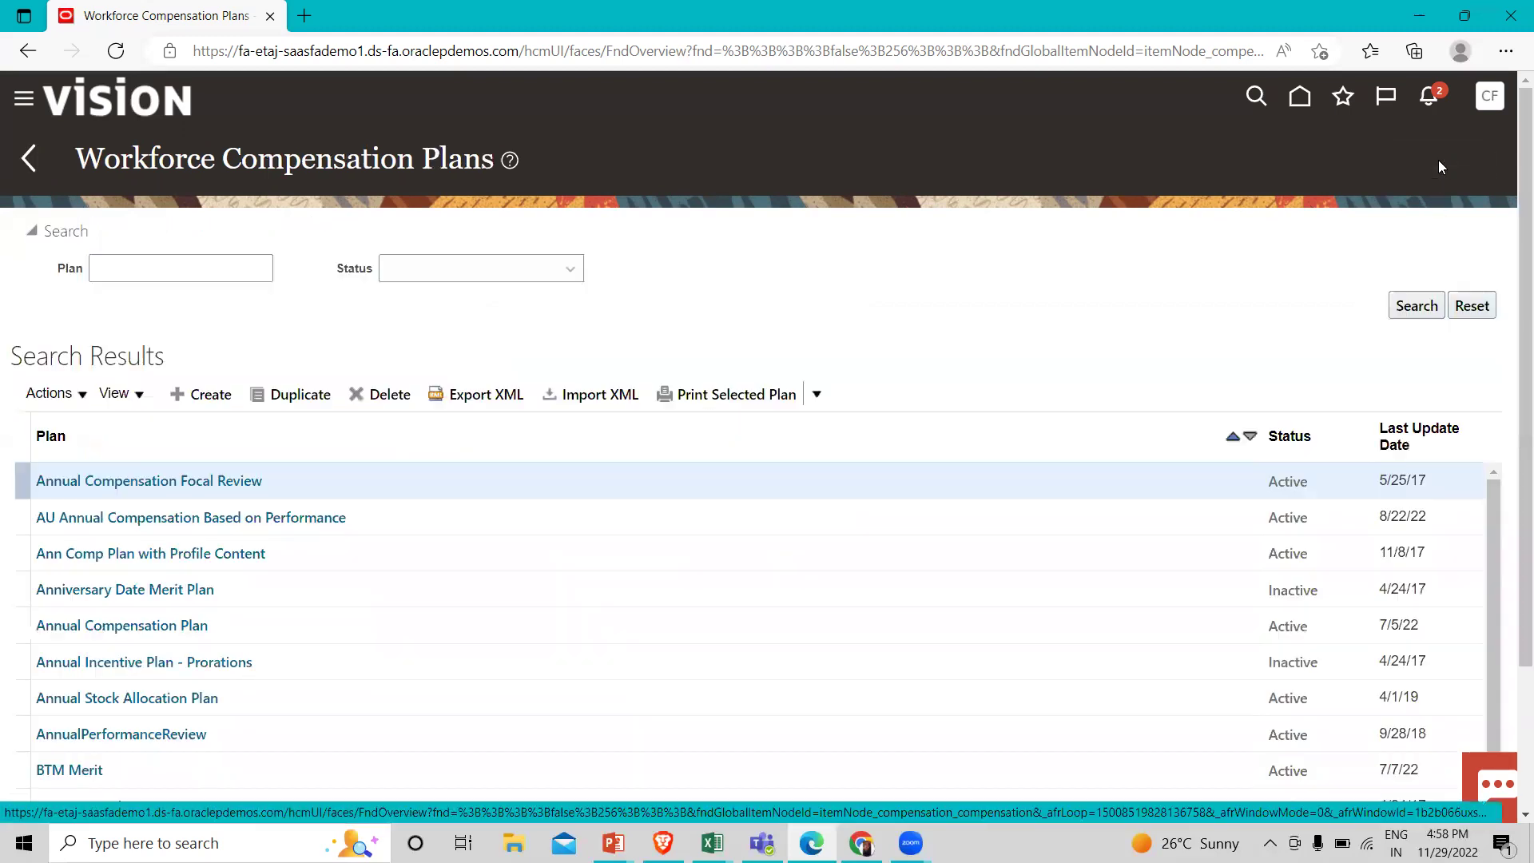